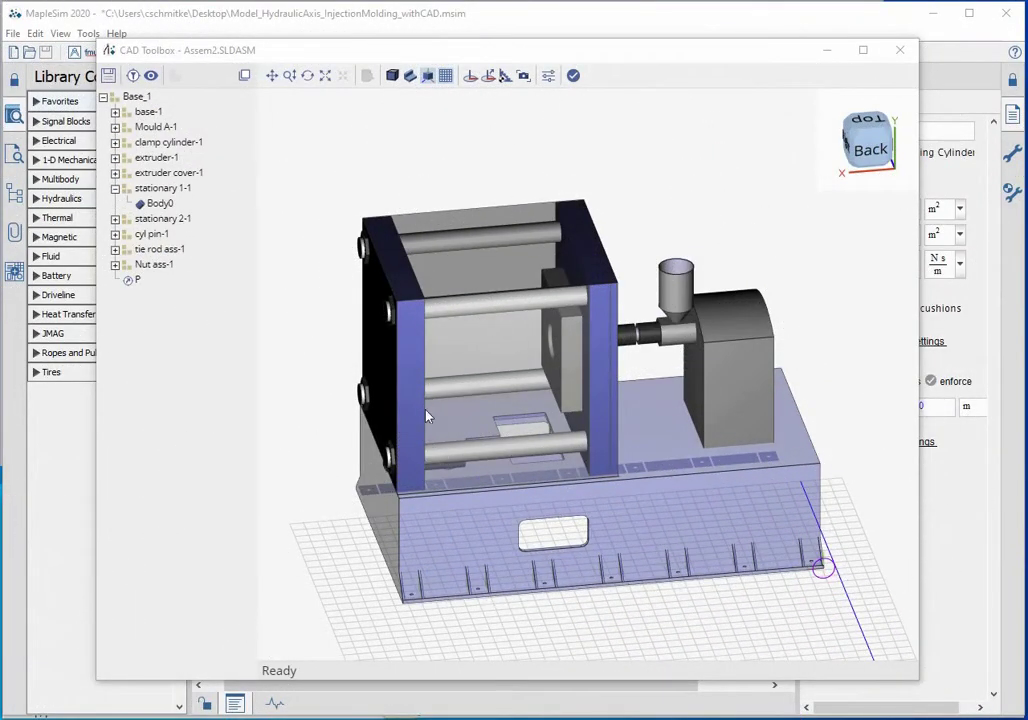
Orbit the Assem2.SLDASM injection-molding assembly to view it from above.
mouse_move(414, 377)
left_mouse_down()
mouse_move(447, 441)
mouse_move(424, 380)
mouse_move(405, 369)
mouse_move(413, 390)
left_mouse_up()
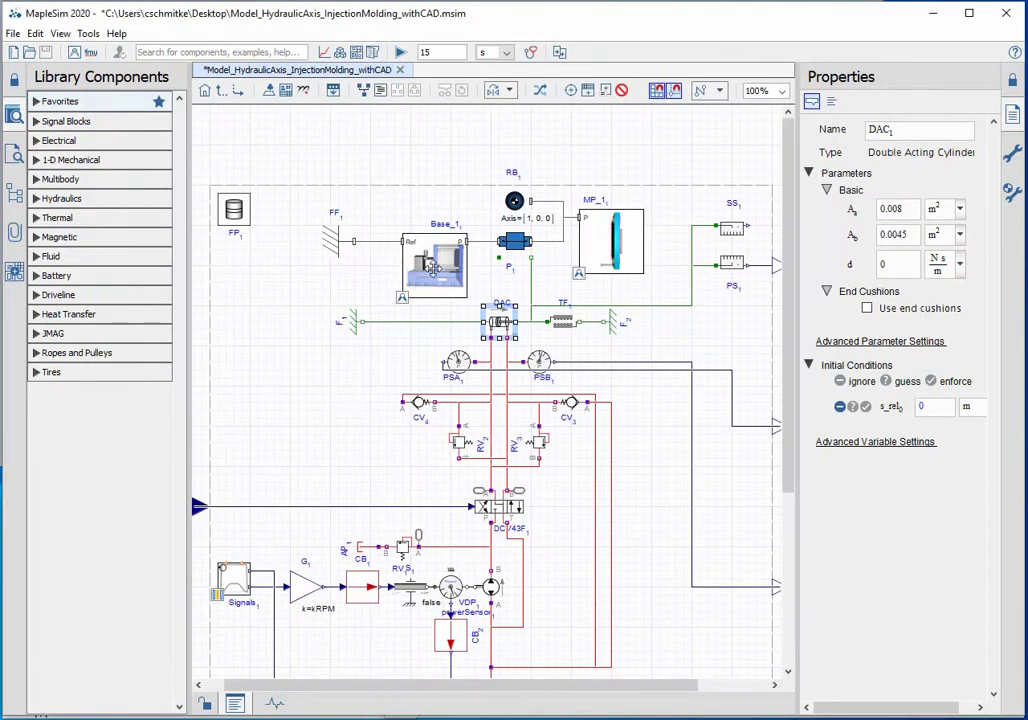
Inspect the Base_1, TF_1 and DAC_1 parameters, then scroll down to the lower circuit.
left_click(432, 262)
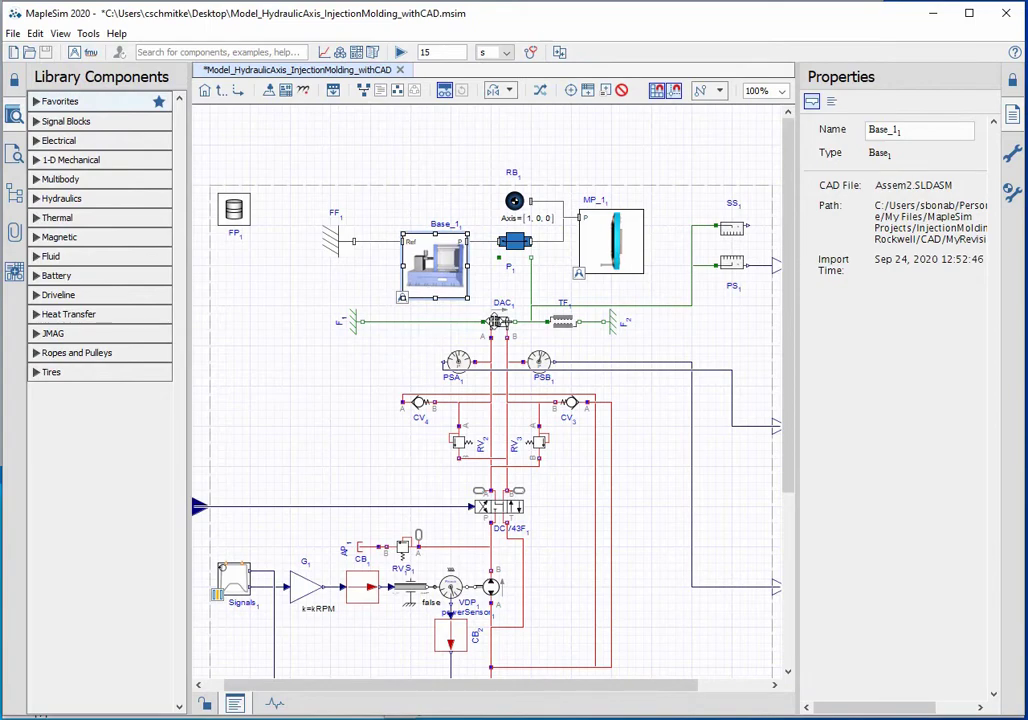
left_click(562, 325)
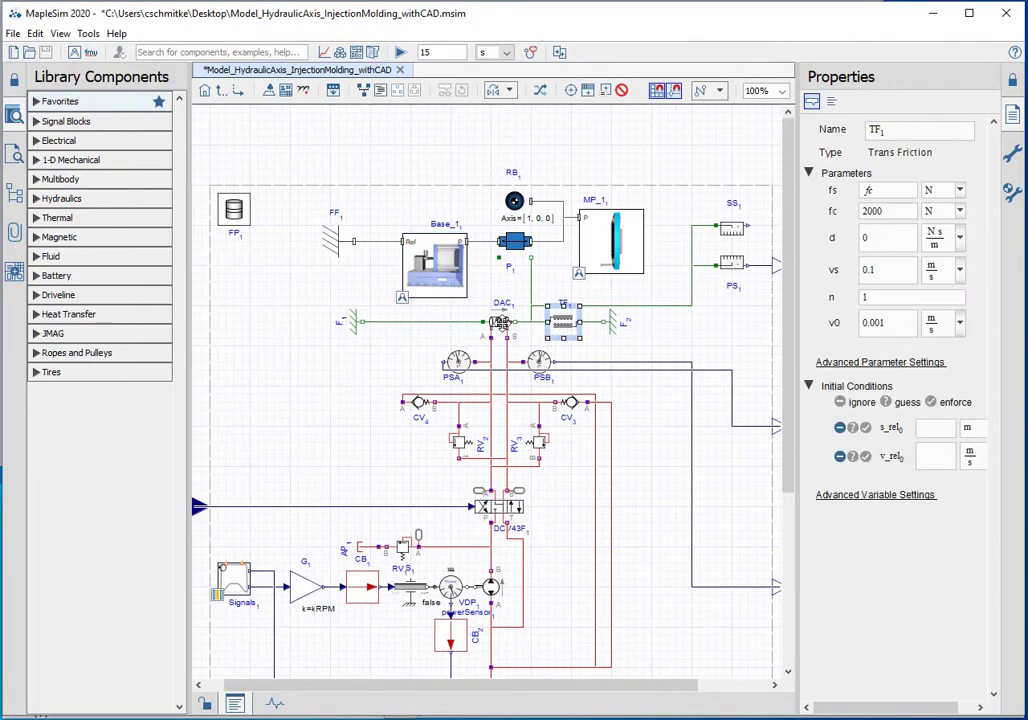
left_click(500, 322)
scroll(535, 413, "down", 3)
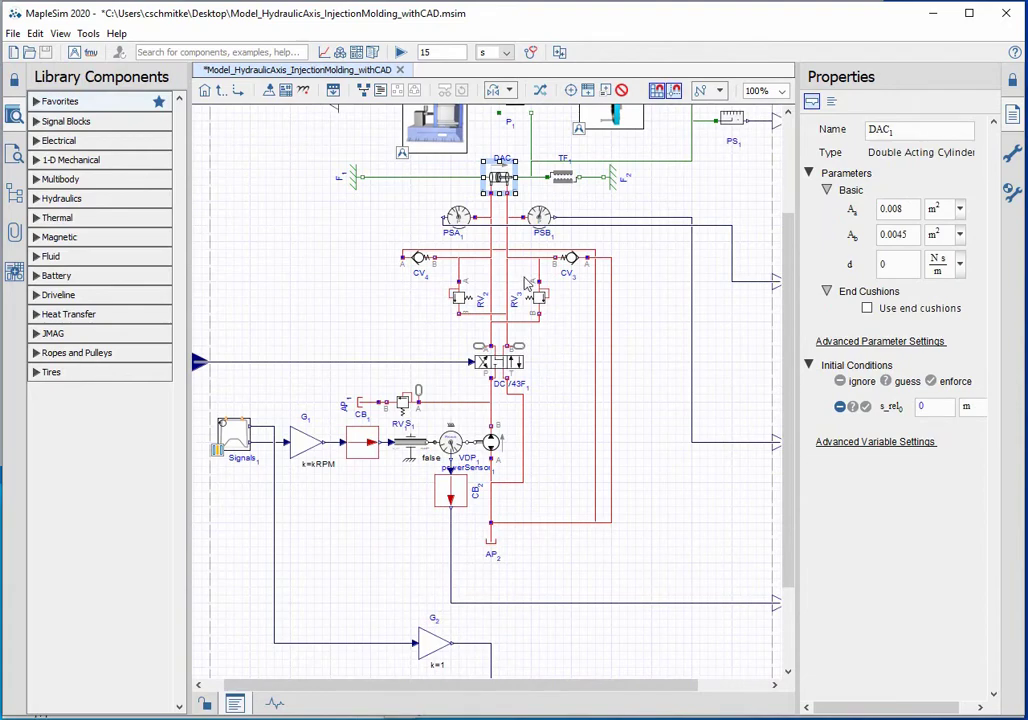
scroll(385, 354, "down", 1)
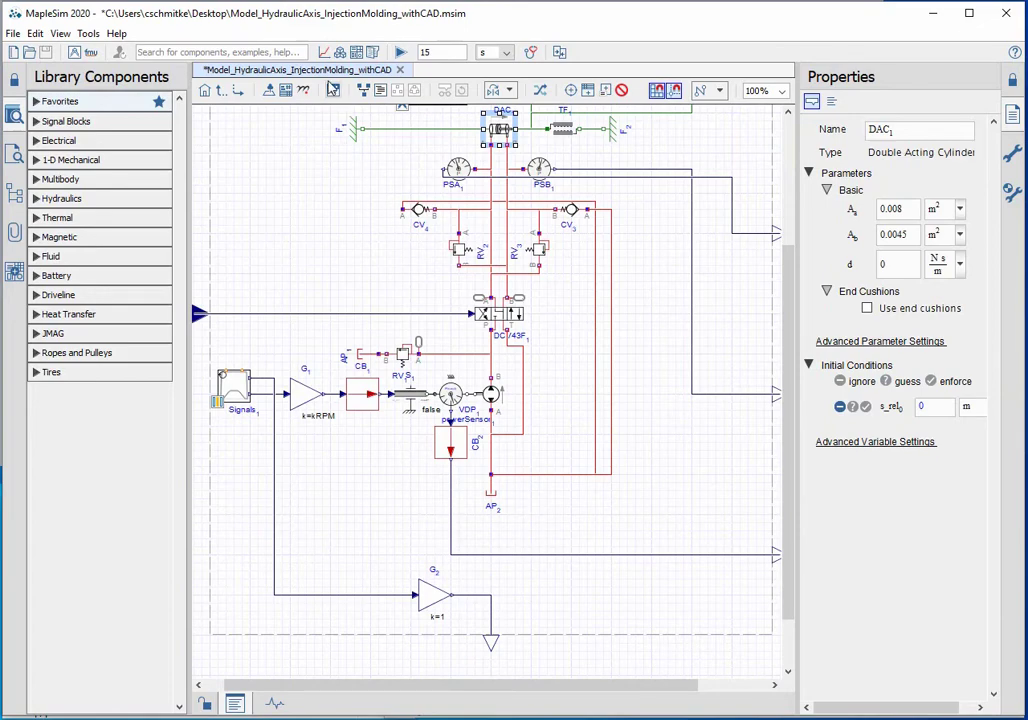
Show the simulation results and play the 3-D clamp animation through 14.503 s.
left_click(324, 54)
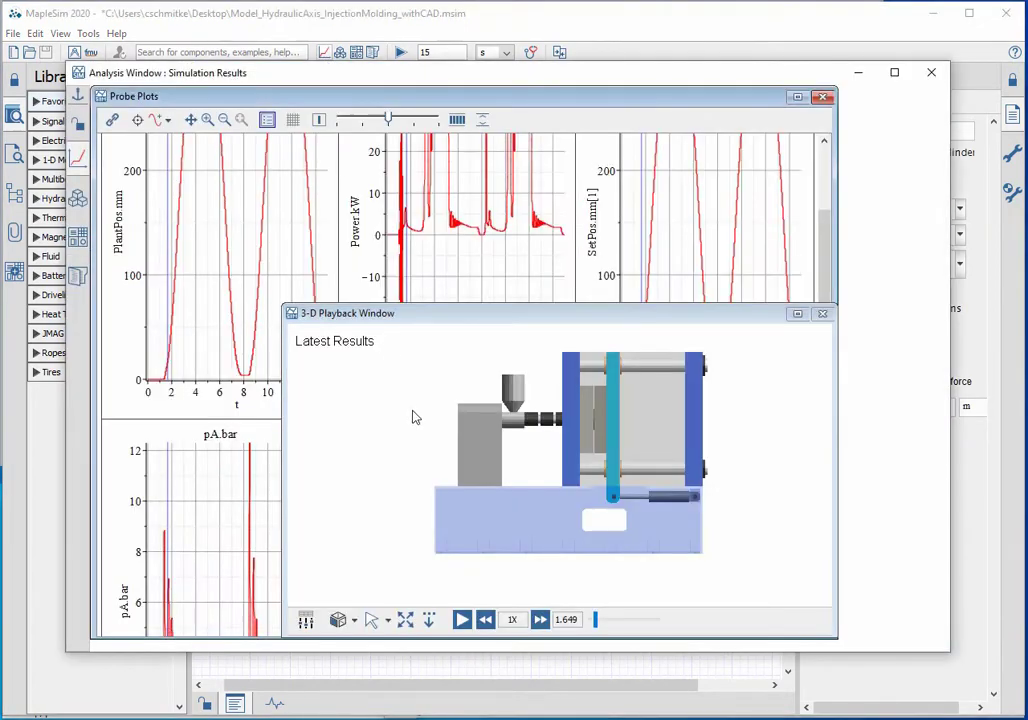
left_click(462, 620)
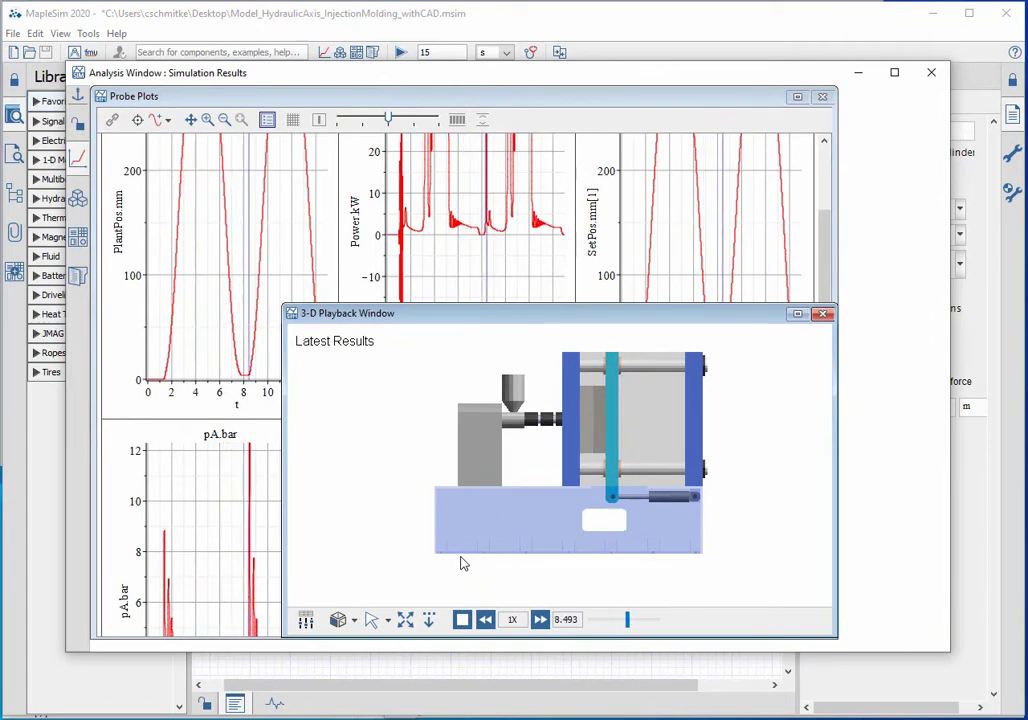
left_click(462, 620)
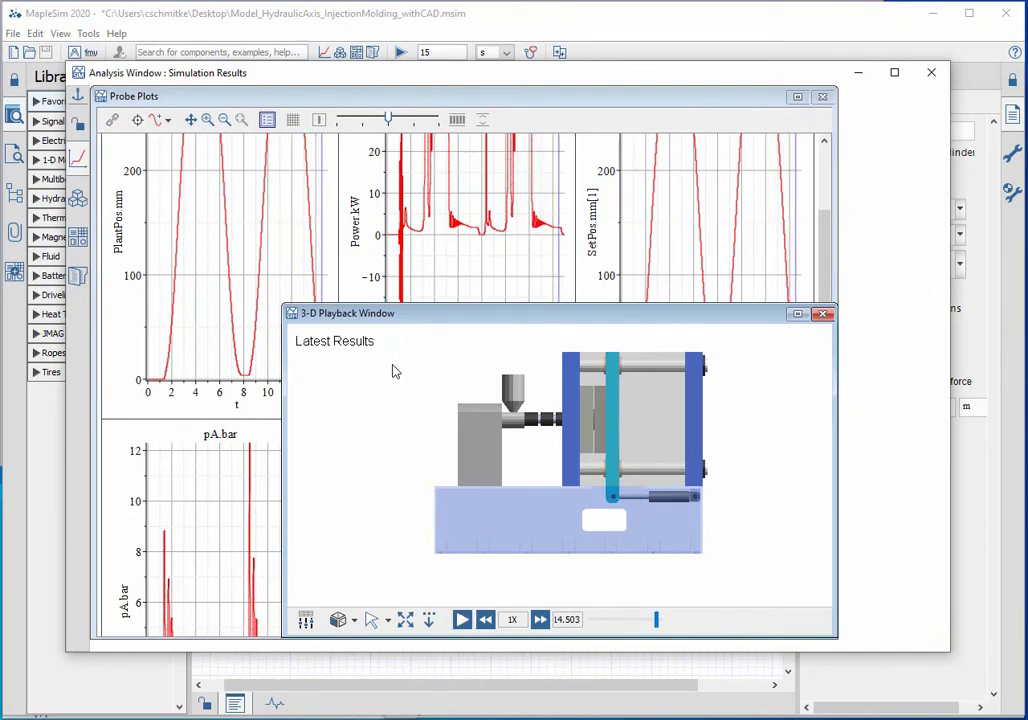
Go up to the top-level diagram and inspect Plant1 and PID1, whose gain k is 0.2.
left_click(310, 38)
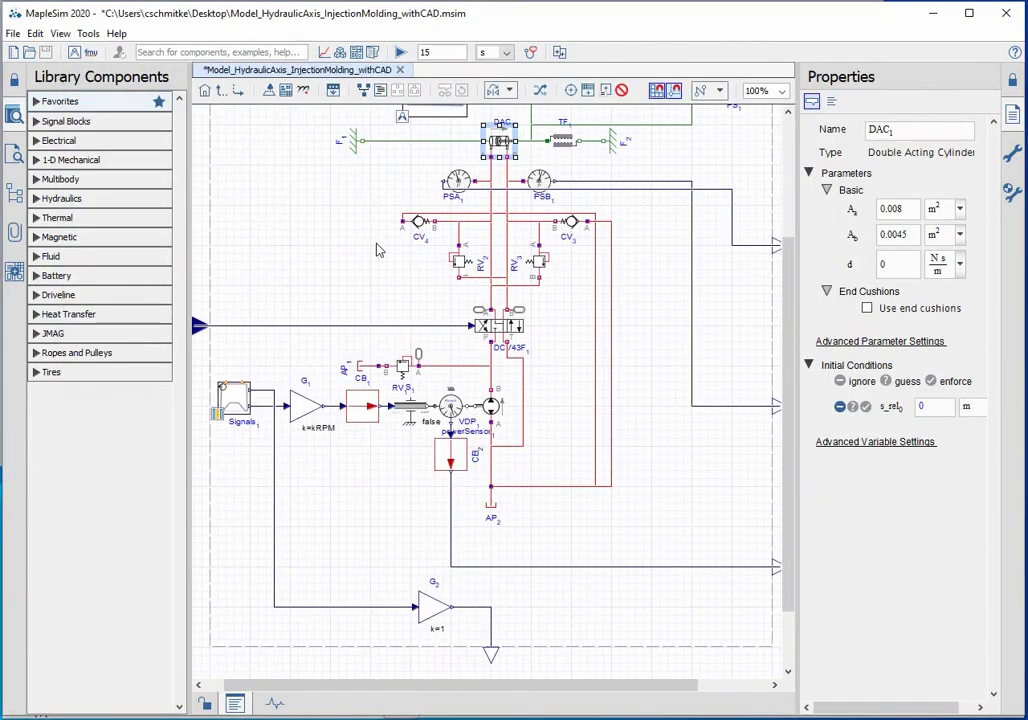
left_click(221, 92)
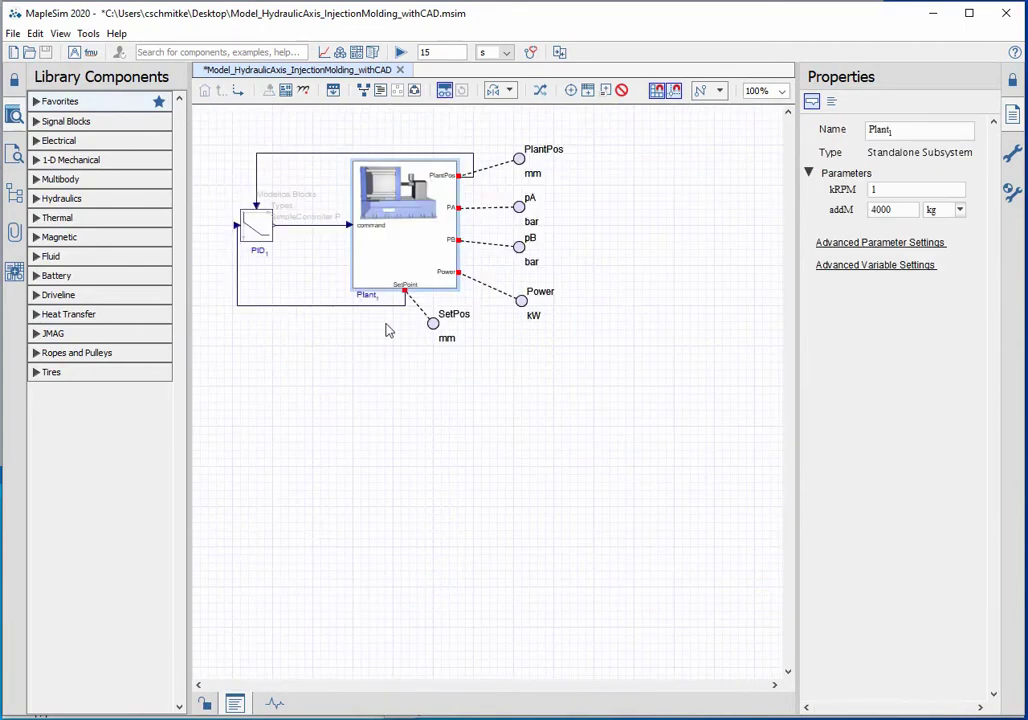
left_click(404, 245)
left_click_drag(217, 189, 295, 268)
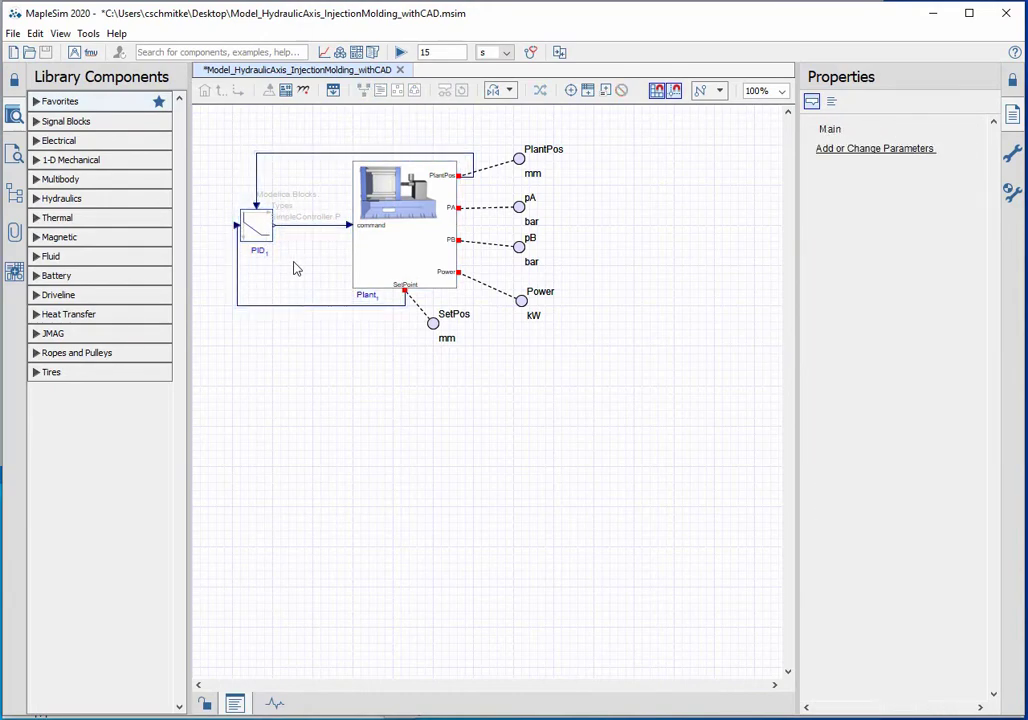
left_click(257, 226)
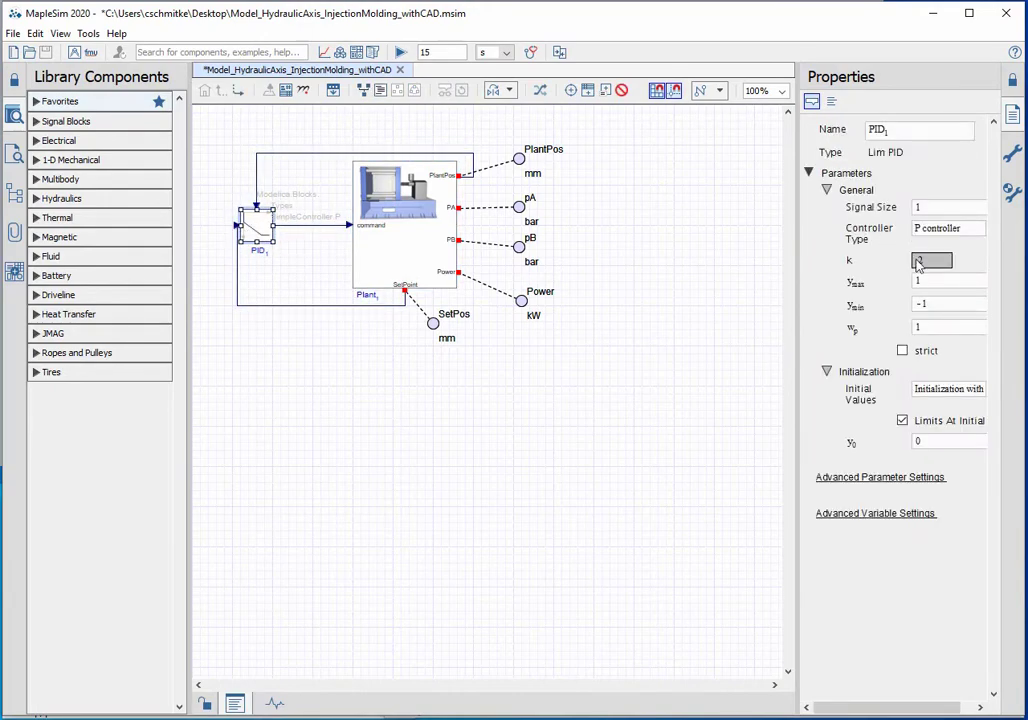
left_click(350, 266)
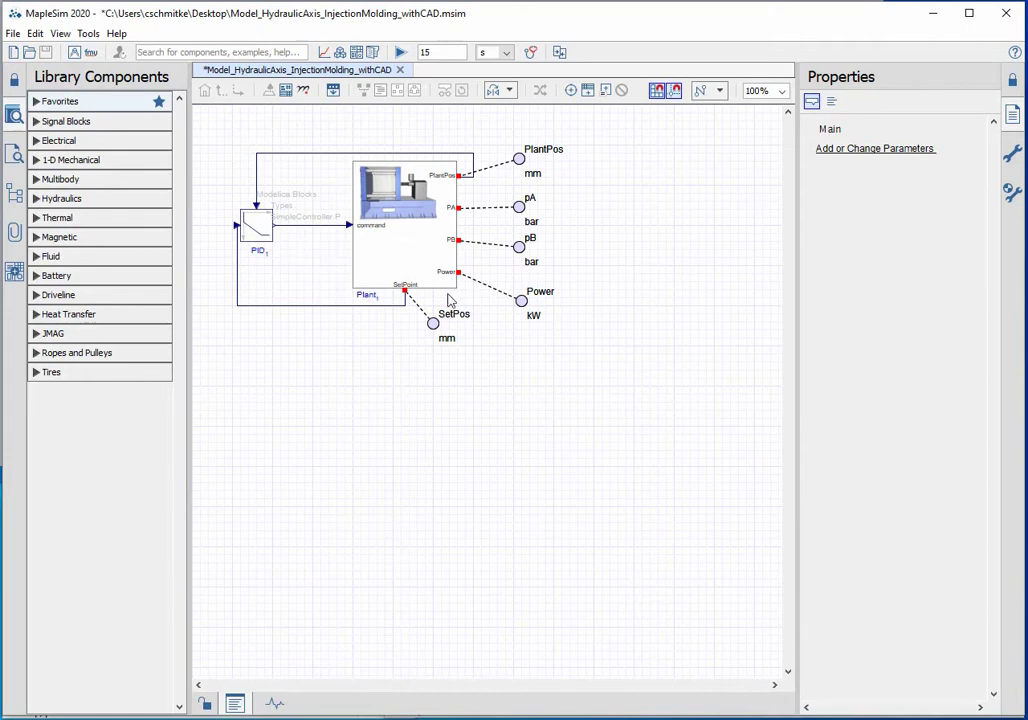
Open FMU Generation and review the export settings and the HyCyl_001_0_32 archive name.
left_click(356, 52)
scroll(281, 240, "up", 5)
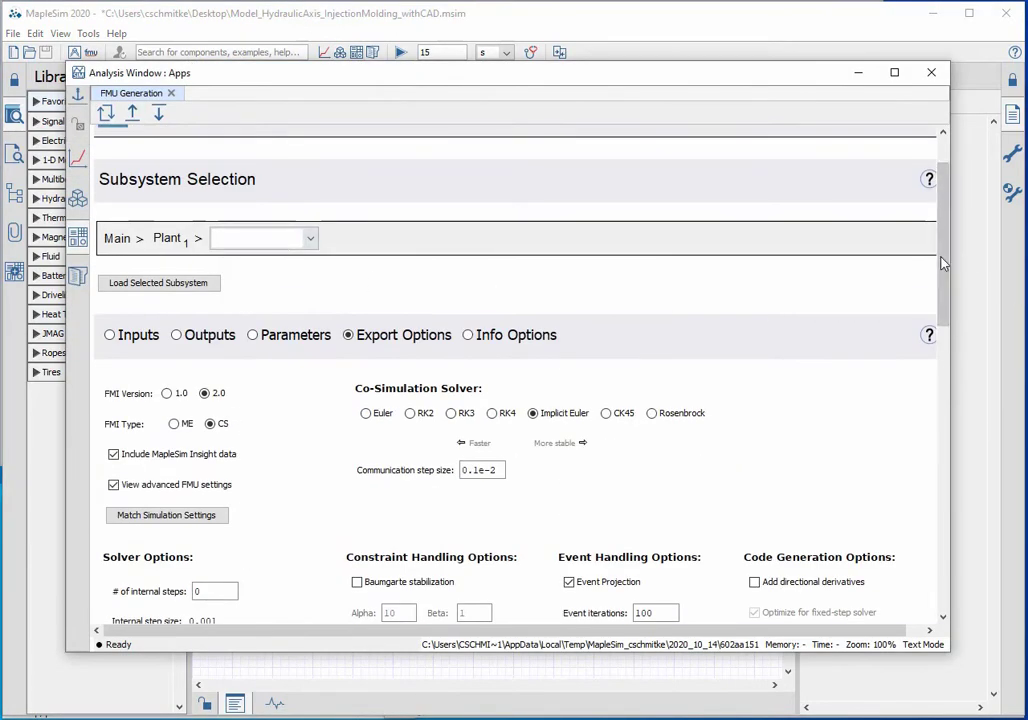
left_click_drag(941, 259, 950, 349)
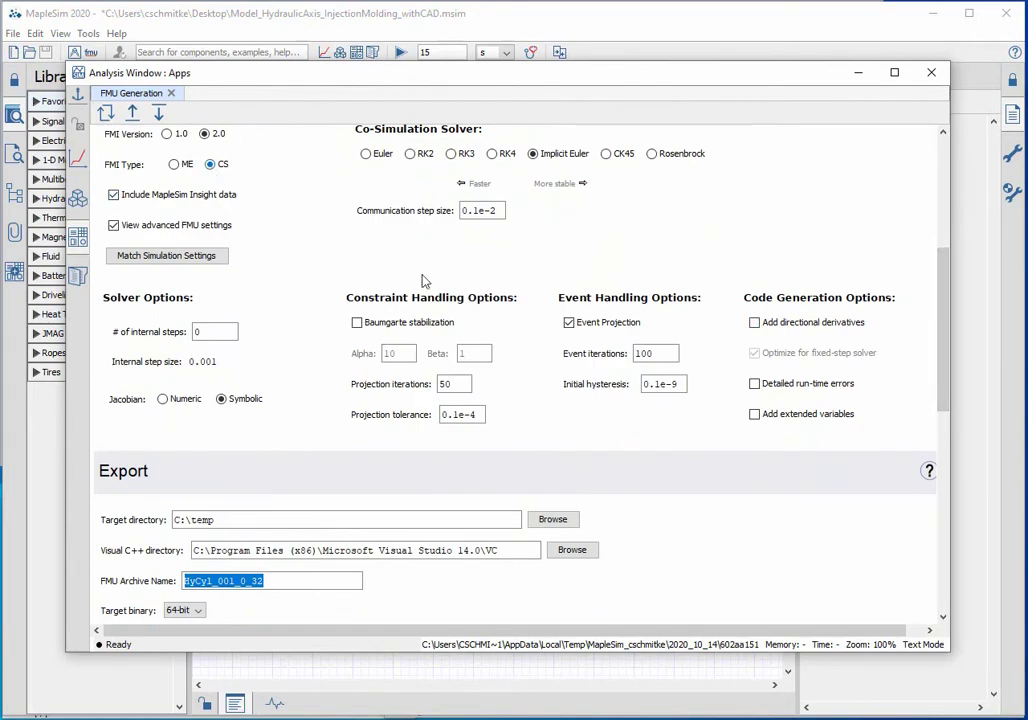
left_click_drag(945, 328, 951, 410)
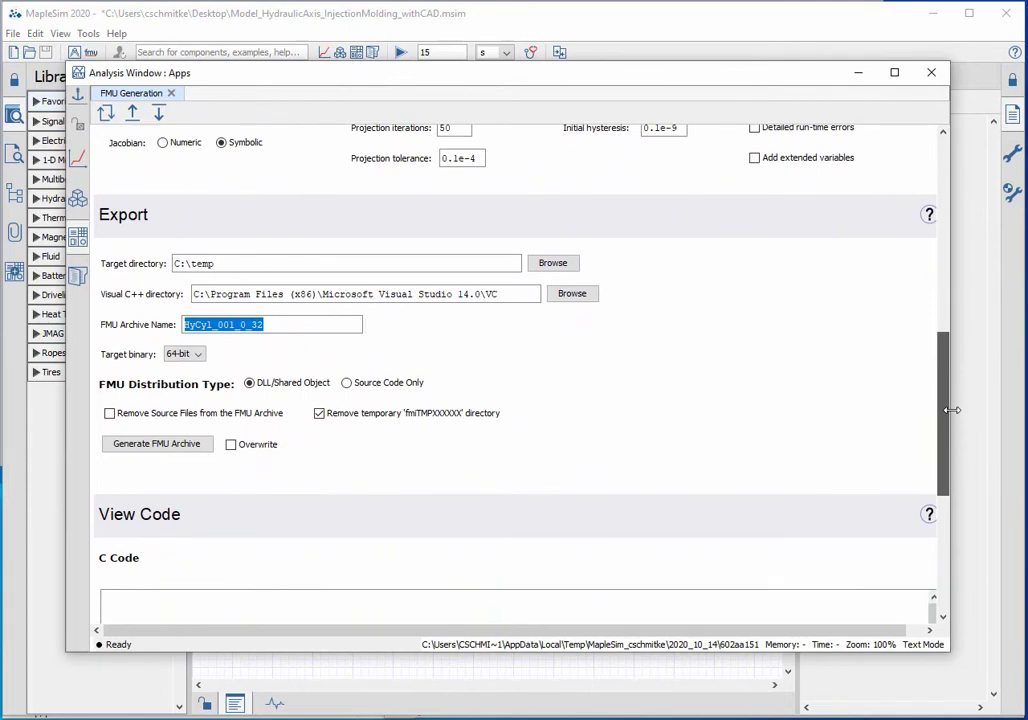
left_click_drag(951, 410, 951, 422)
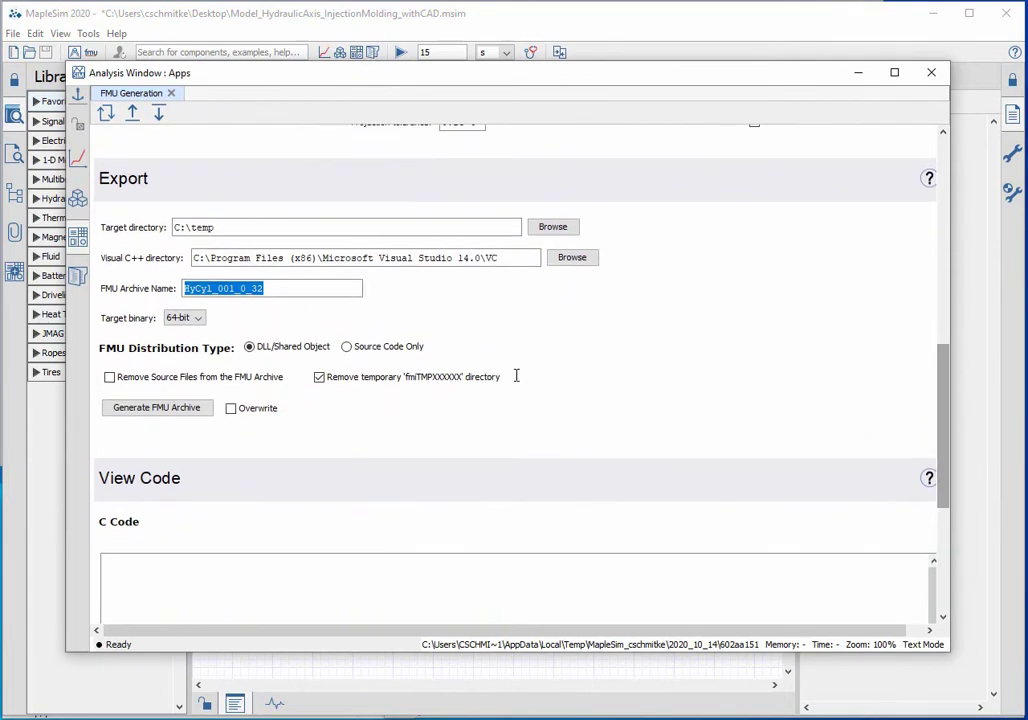
left_click(285, 287)
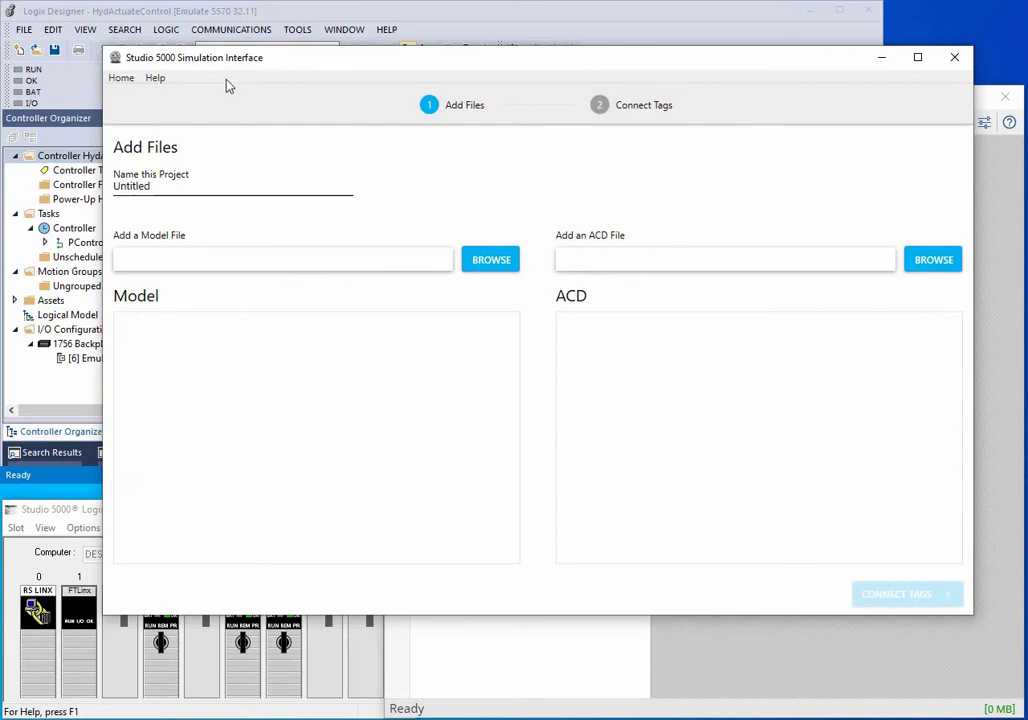
Add the HyCyl_001_0_32.fmu model file, accepting the security warning.
left_click(490, 260)
left_click(647, 374)
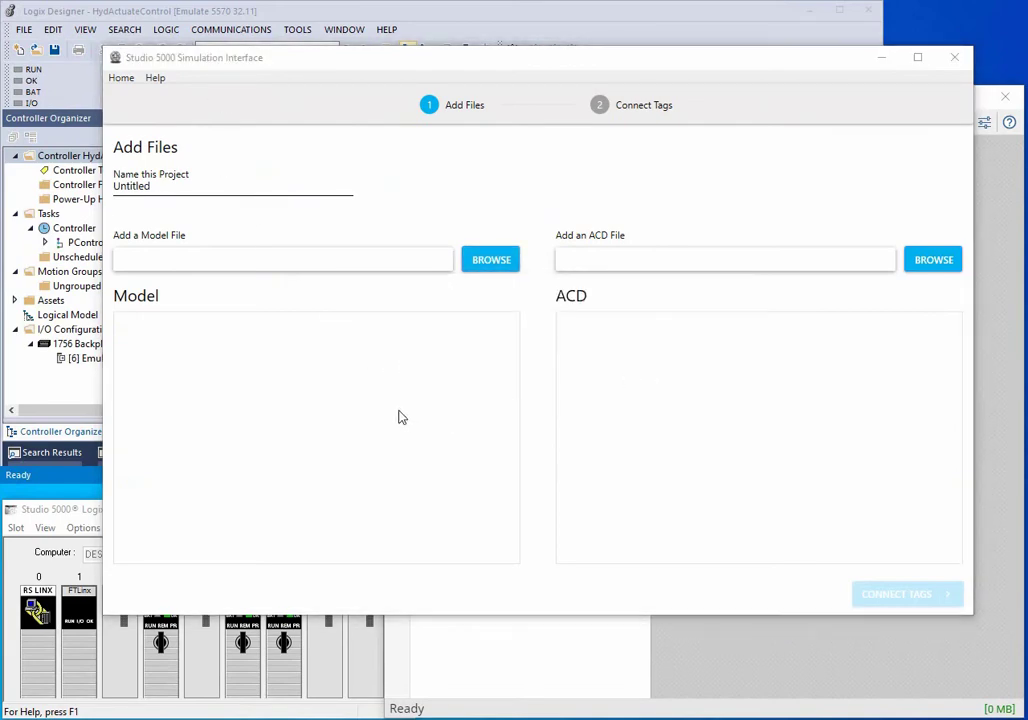
left_click(290, 205)
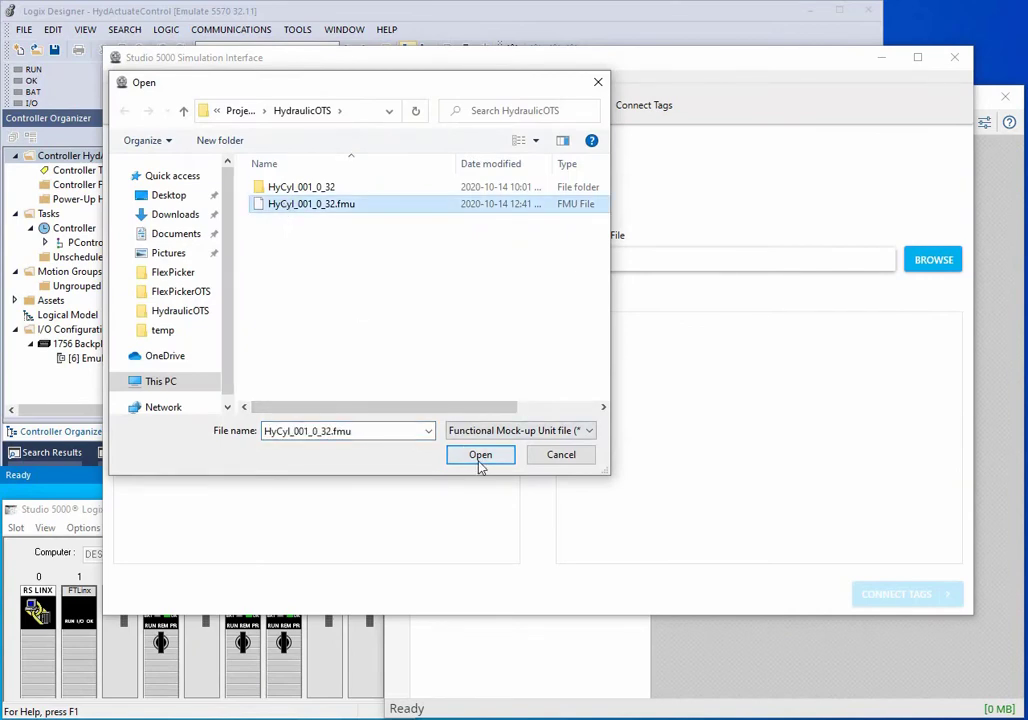
left_click(480, 459)
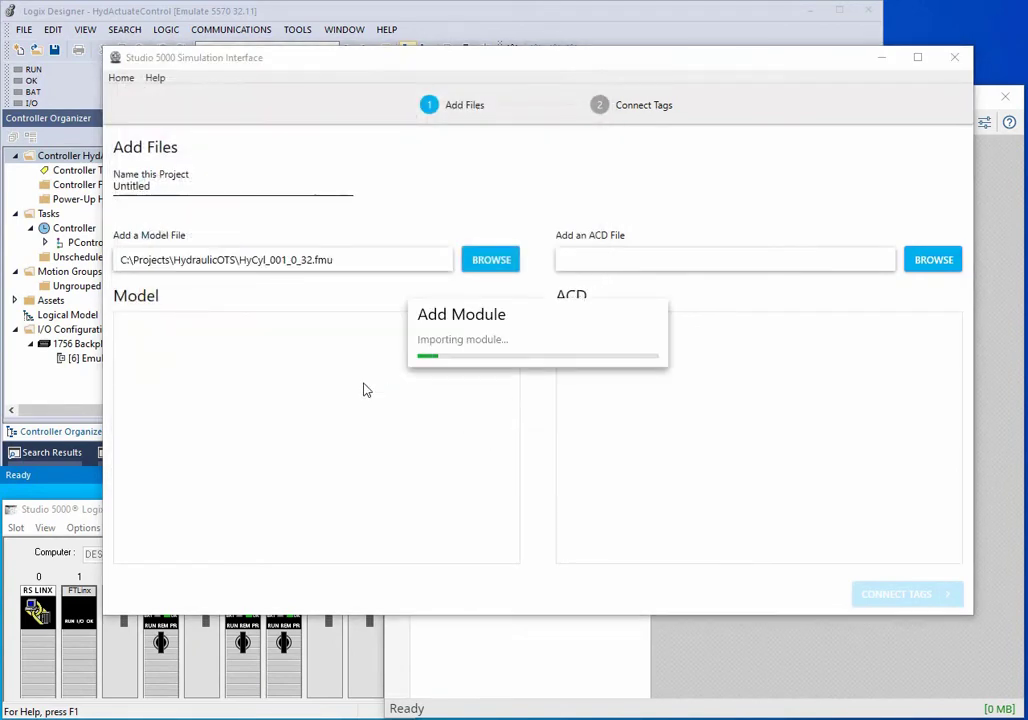
left_click(605, 364)
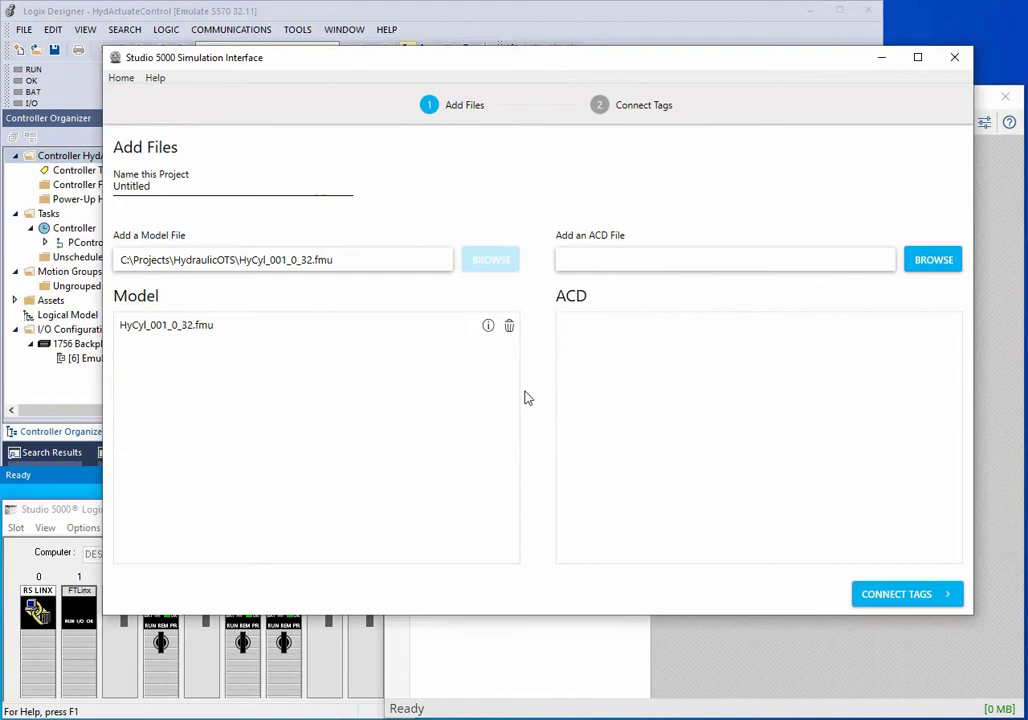
Set HydActuateControl.ACD as the project's controller ACD file.
left_click(929, 259)
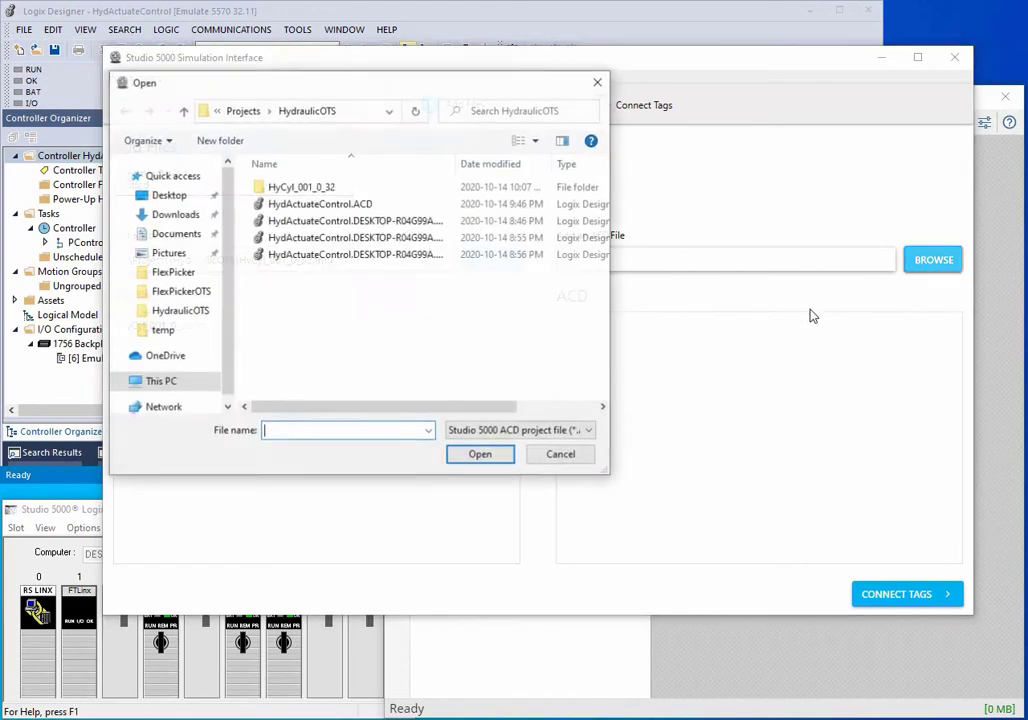
left_click(319, 204)
left_click(478, 454)
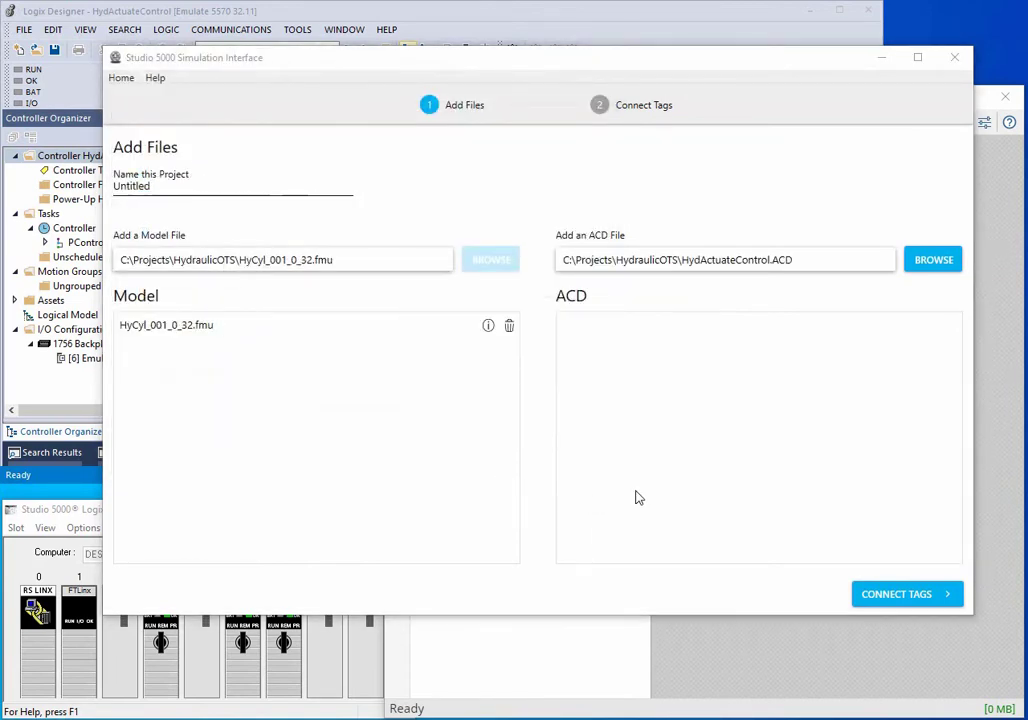
Set the HydActuateControl ACD communication path to the emulated controller in slot 6.
left_click(638, 362)
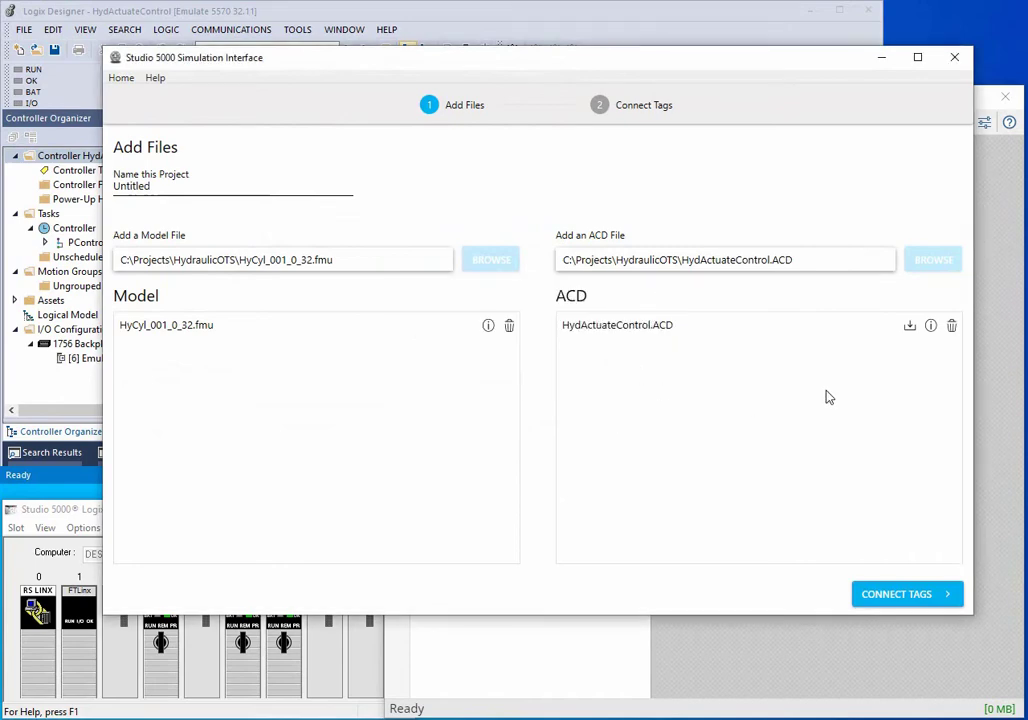
left_click(929, 330)
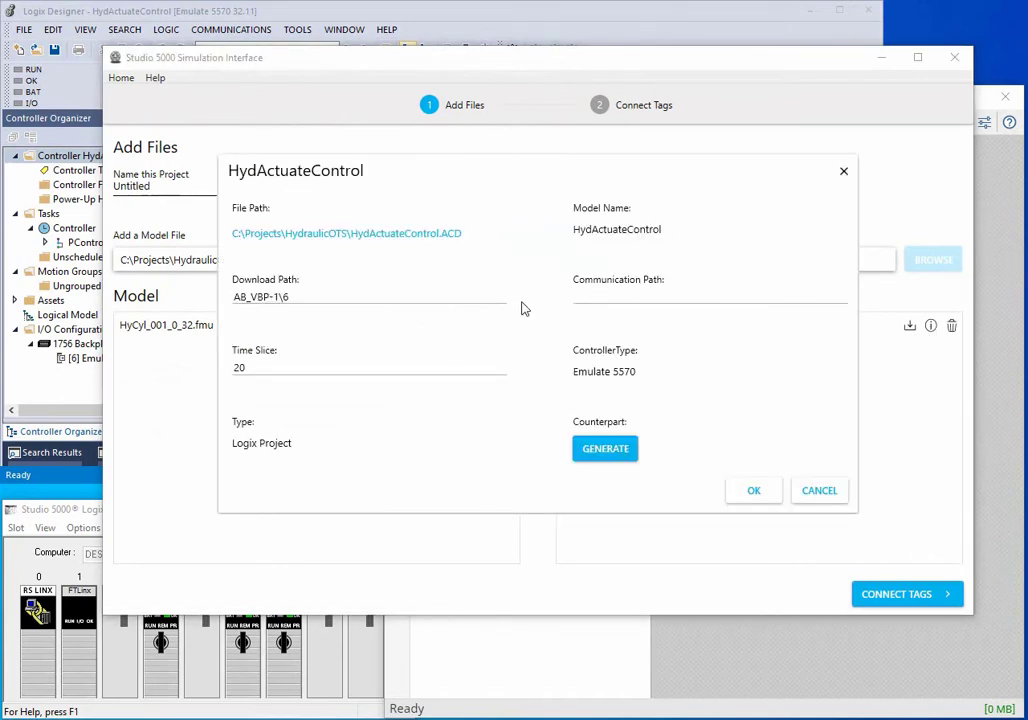
left_click(604, 297)
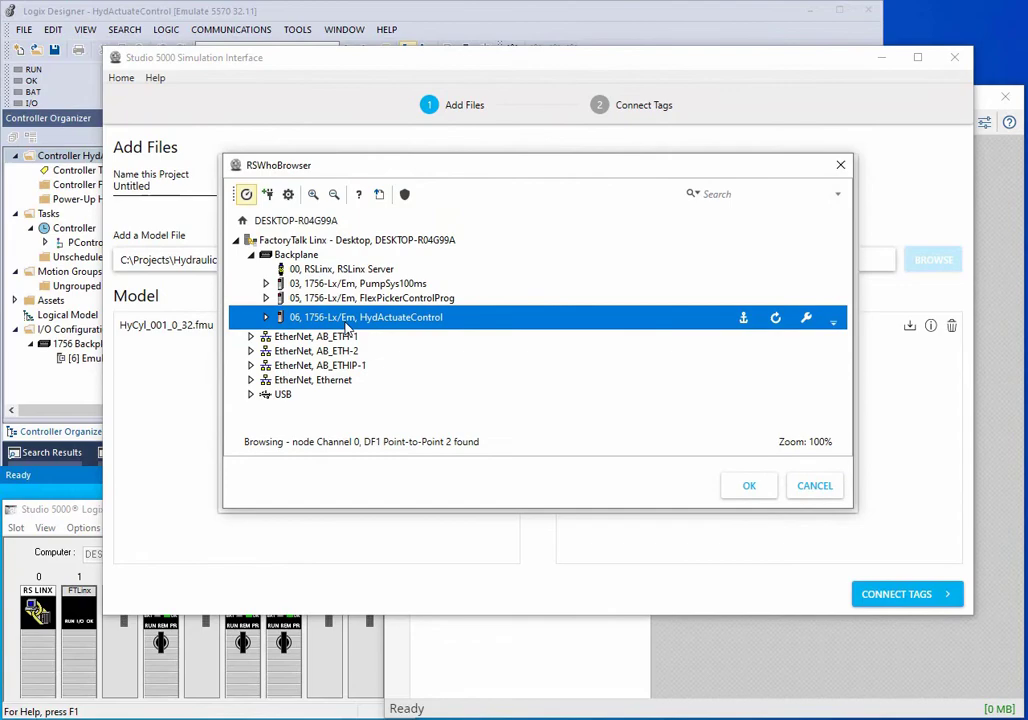
left_click(745, 487)
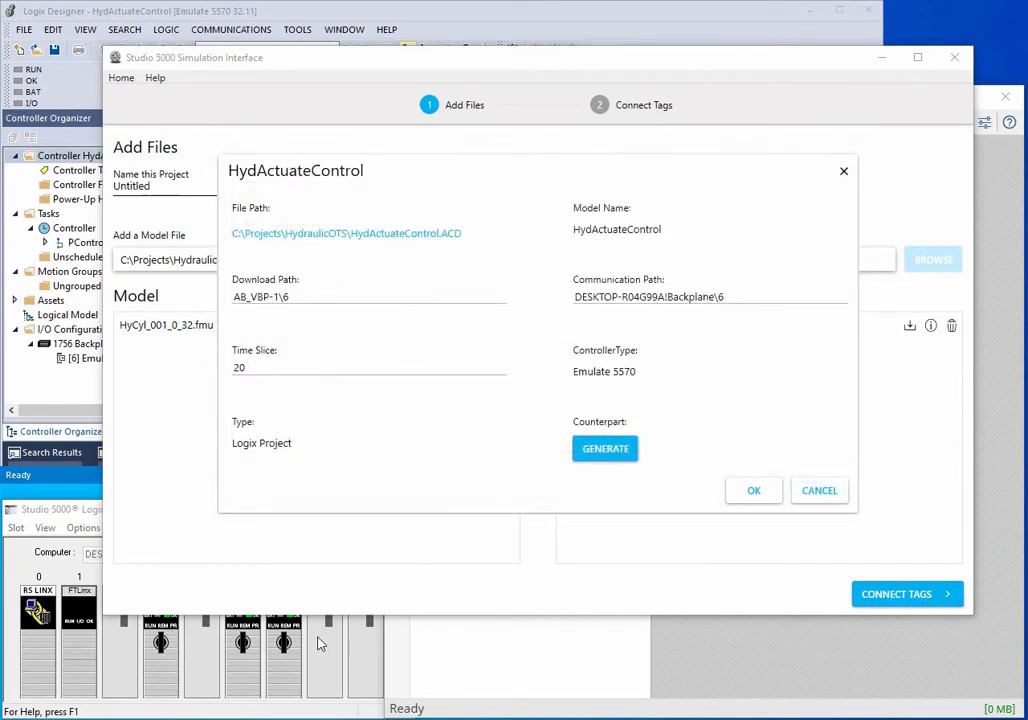
left_click(754, 490)
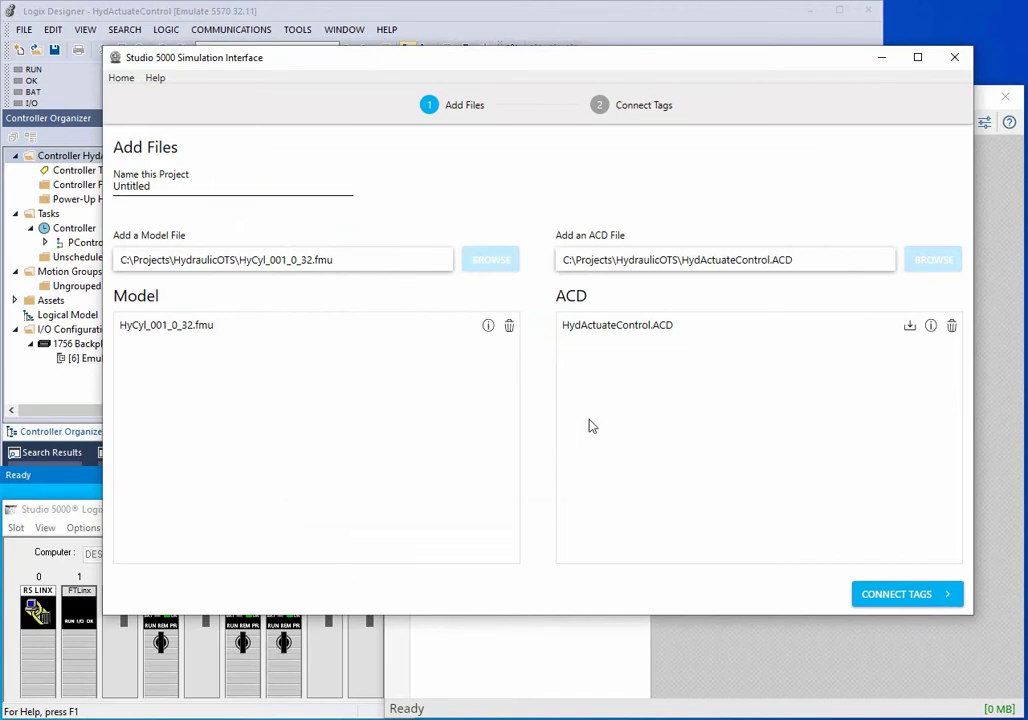
Download the HydActuateControl program to the slot 6 emulated controller.
left_click(909, 327)
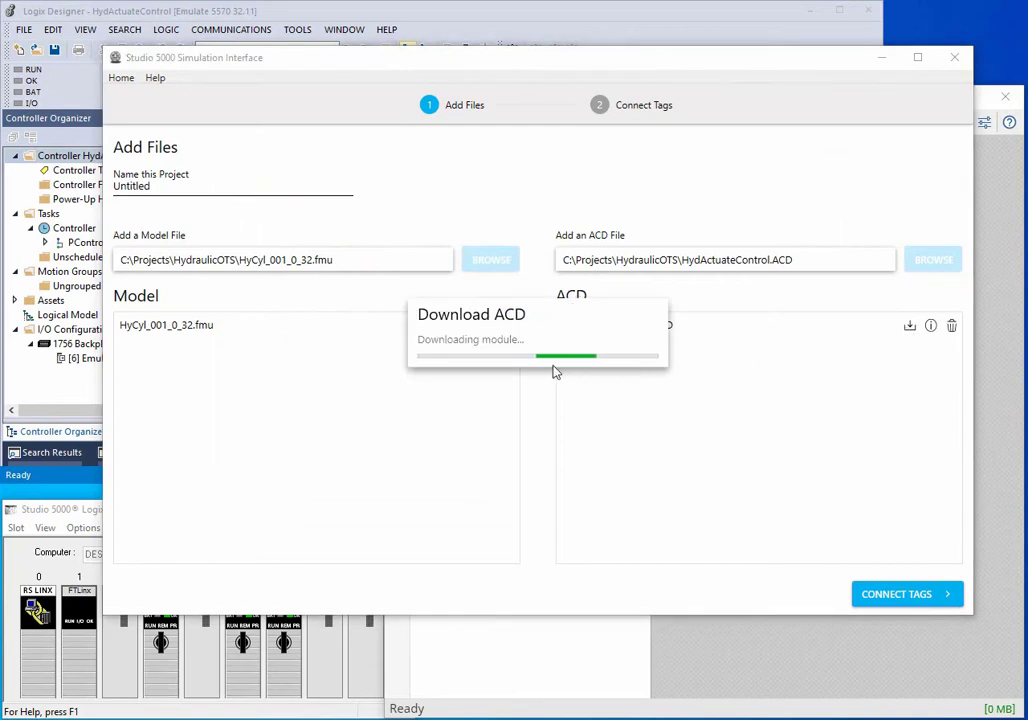
left_click(284, 677)
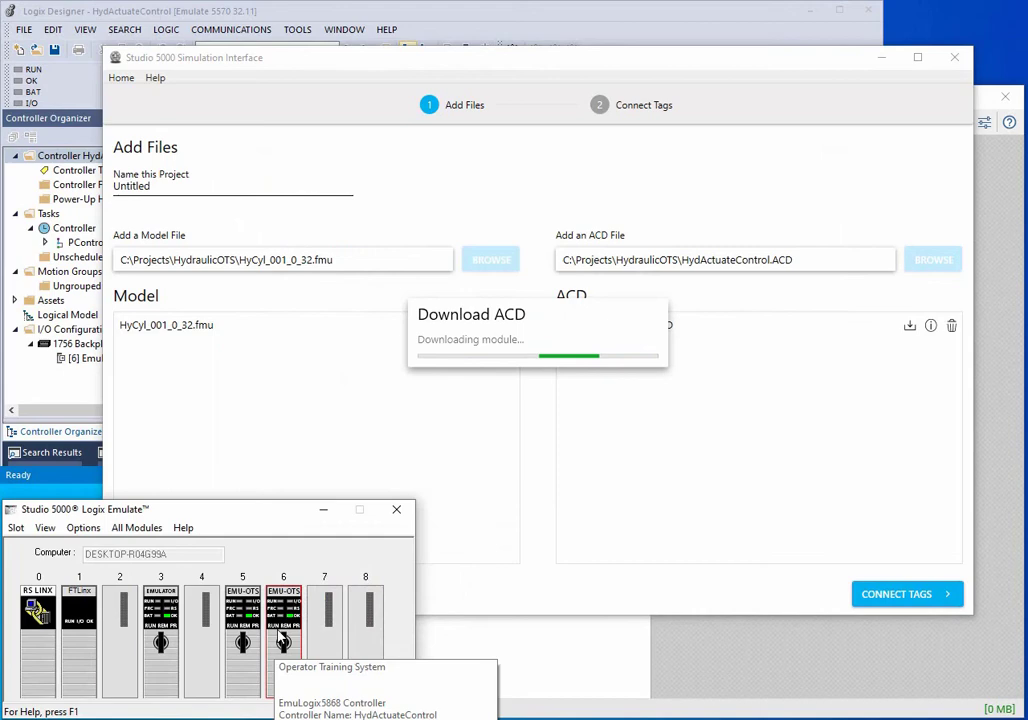
left_click(540, 429)
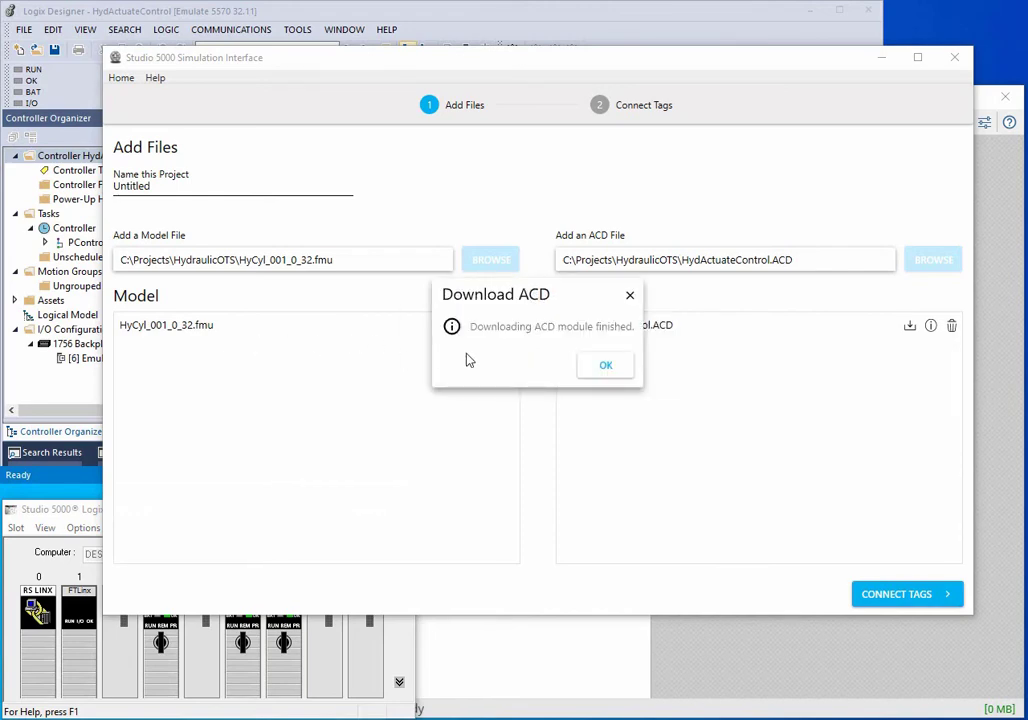
Review the HyCyl_001_0_32 model details, then move to Connect Tags and select model addM.
left_click(604, 366)
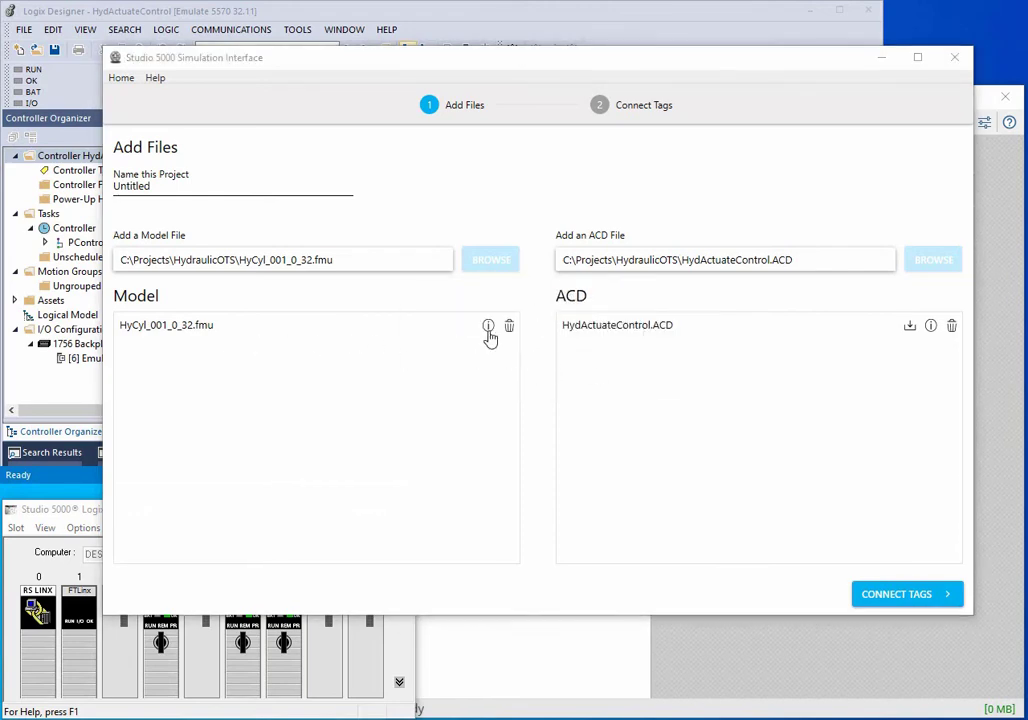
left_click(488, 328)
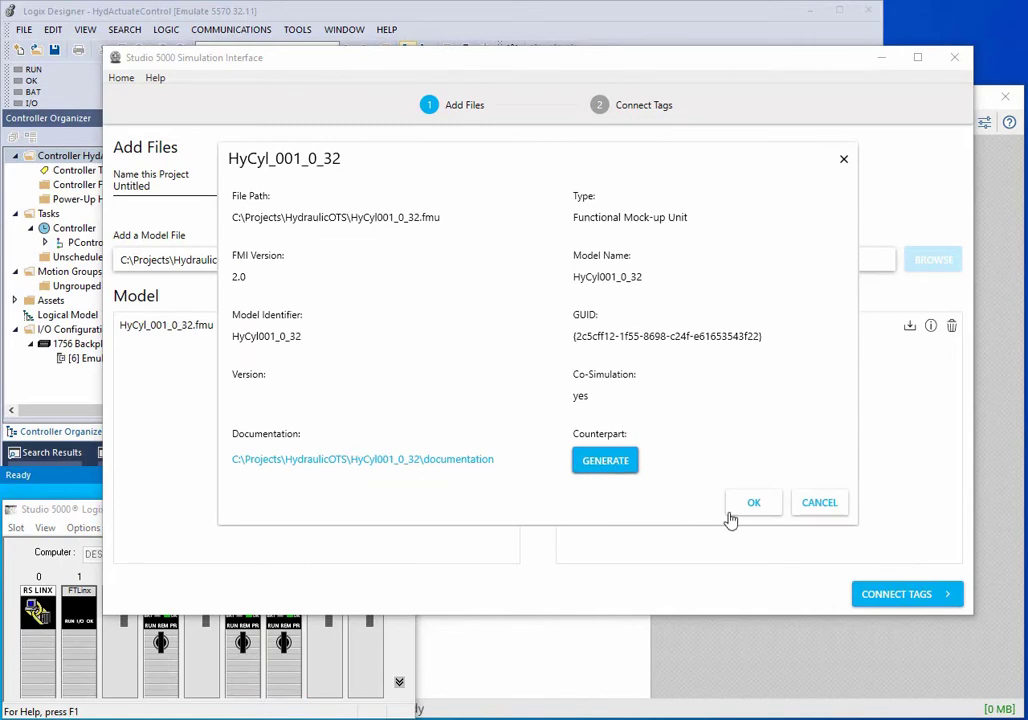
left_click(822, 505)
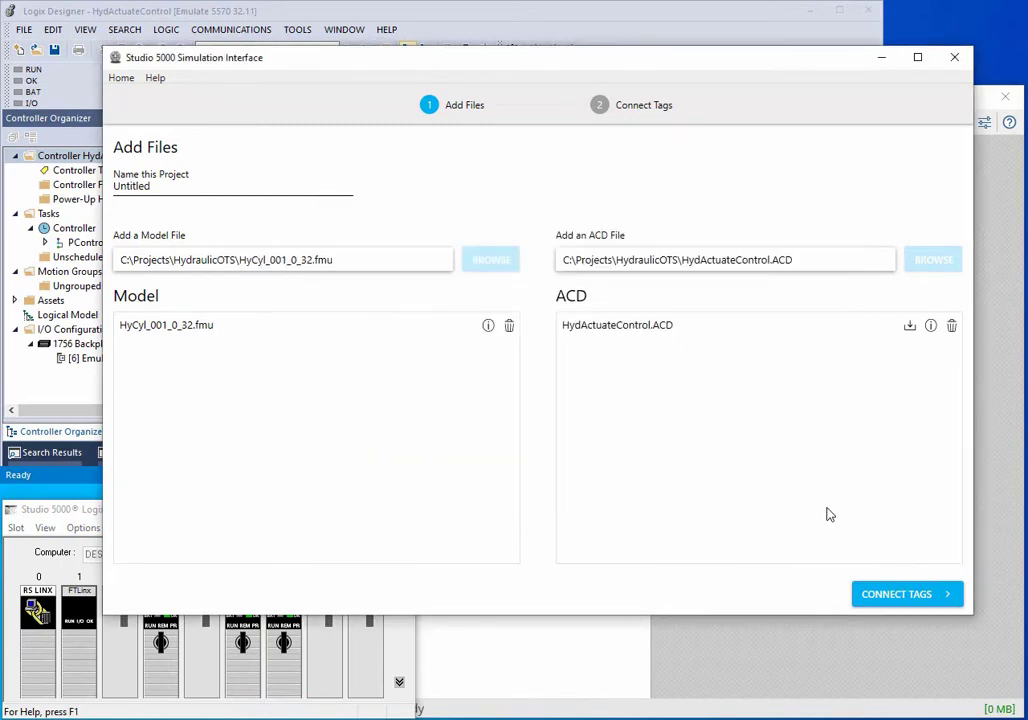
left_click(876, 598)
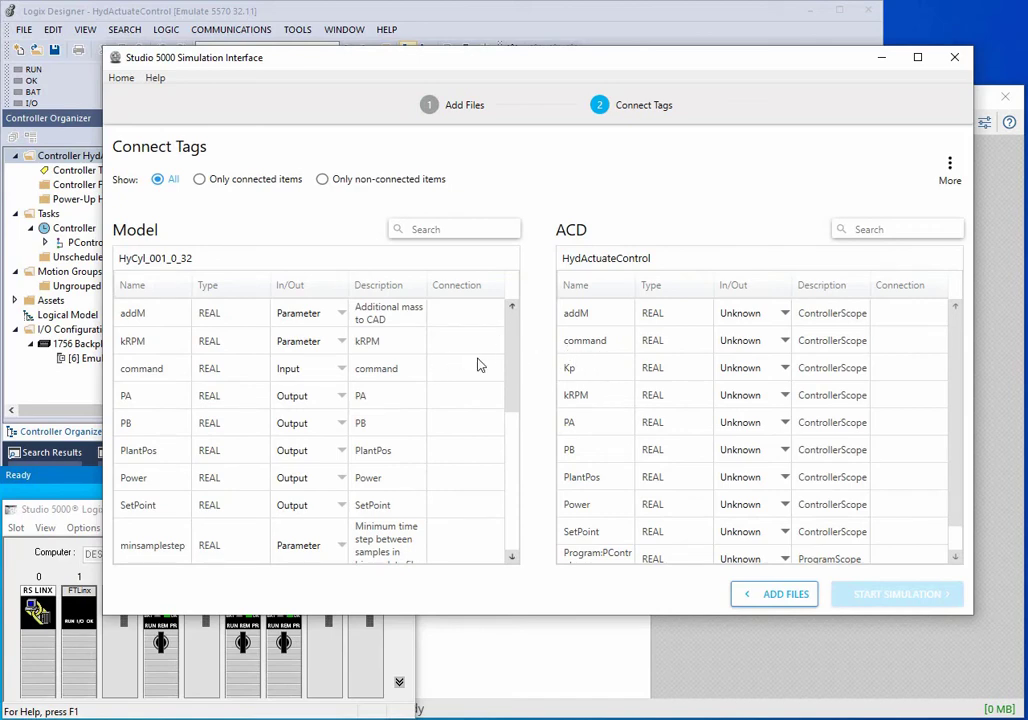
left_click(143, 318)
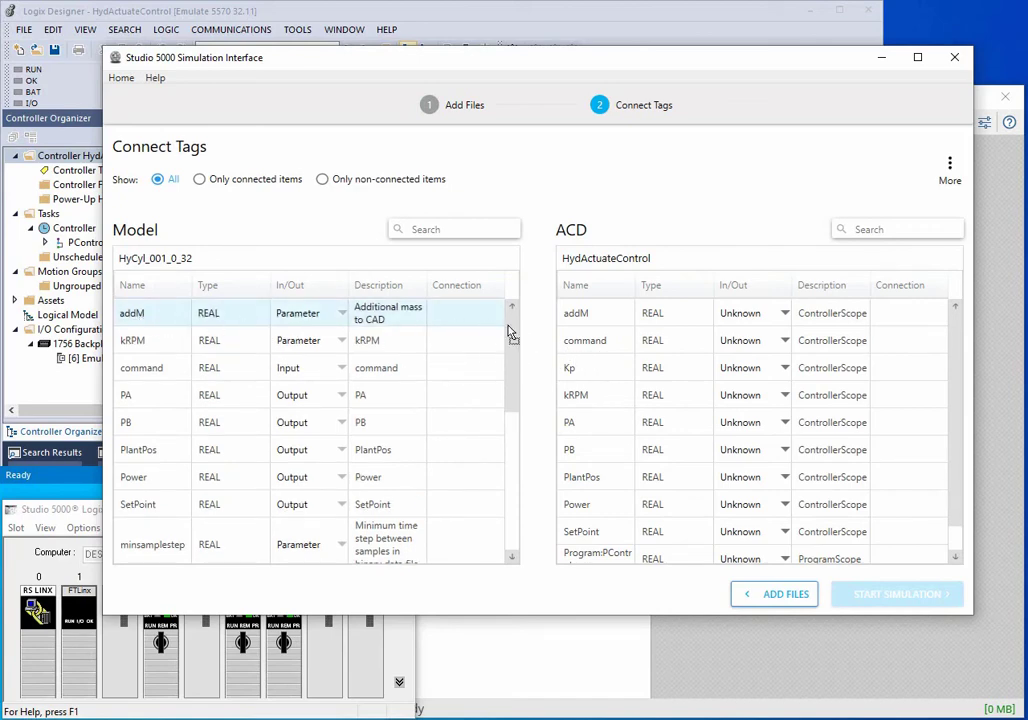
Link model addM to ACD addM, then auto-connect all matching tags, leaving only Kp unconnected.
left_click(588, 320)
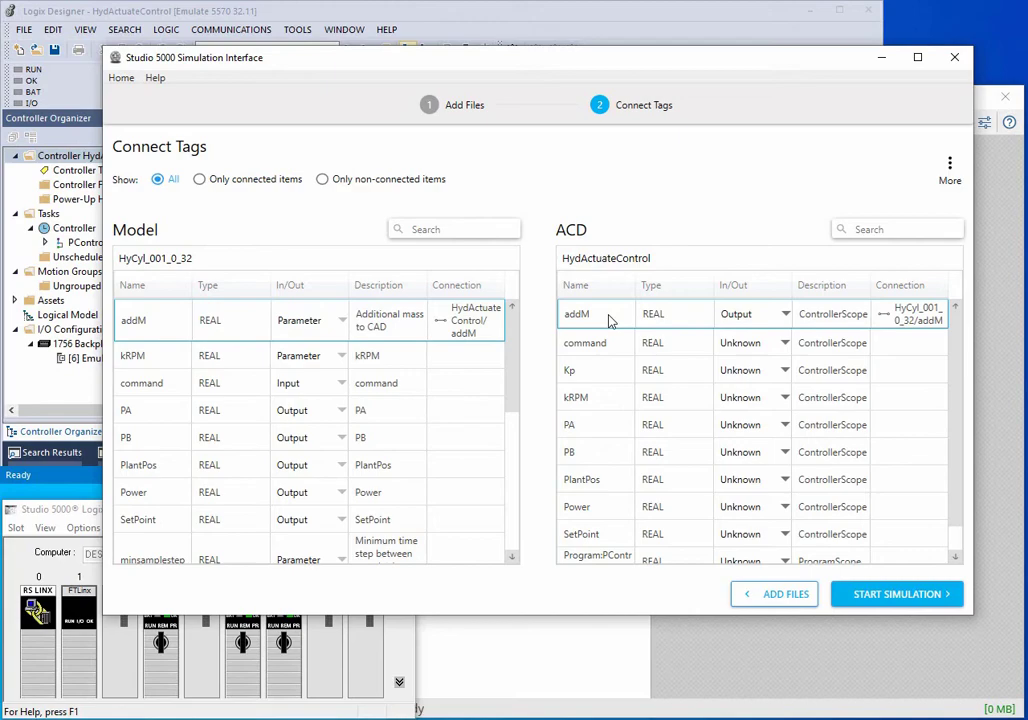
left_click(949, 166)
left_click(921, 214)
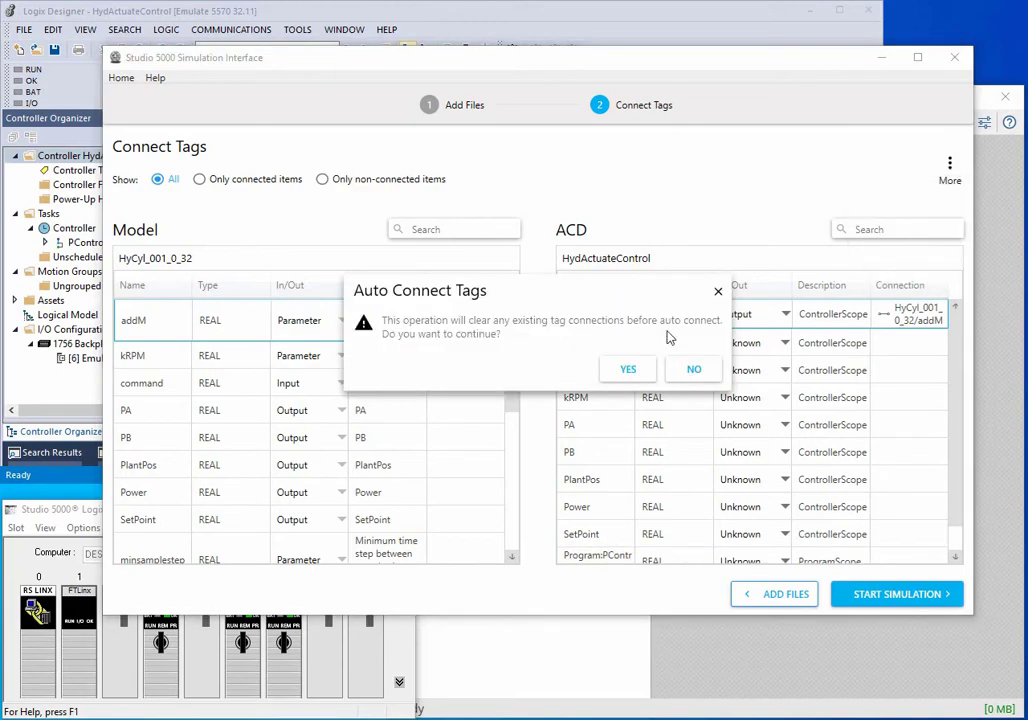
left_click(627, 370)
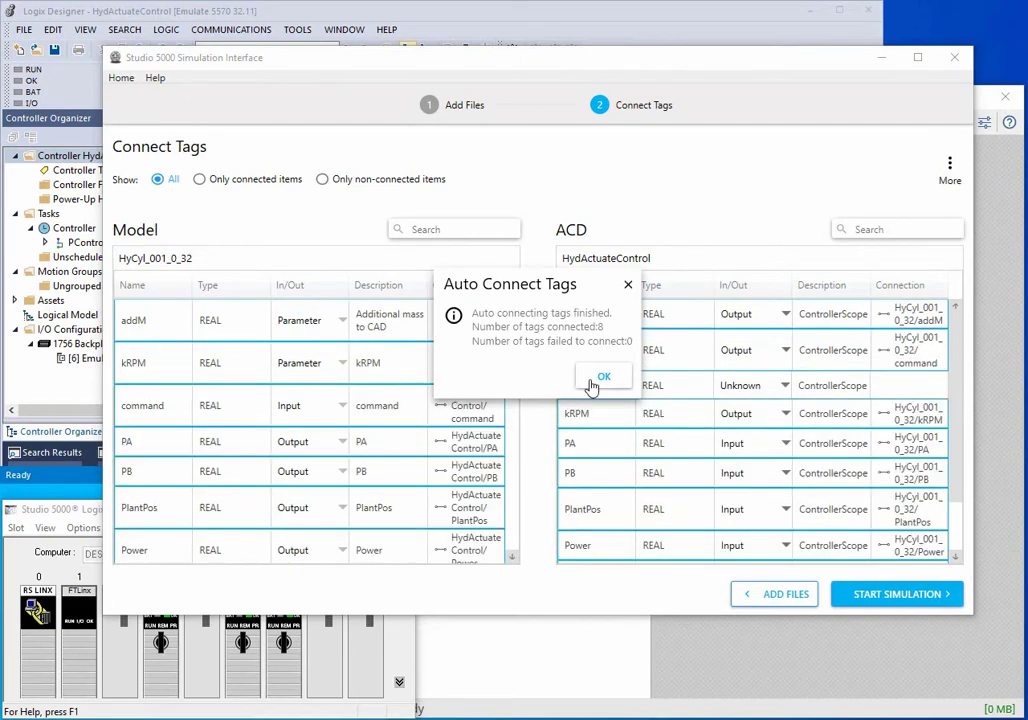
left_click(601, 377)
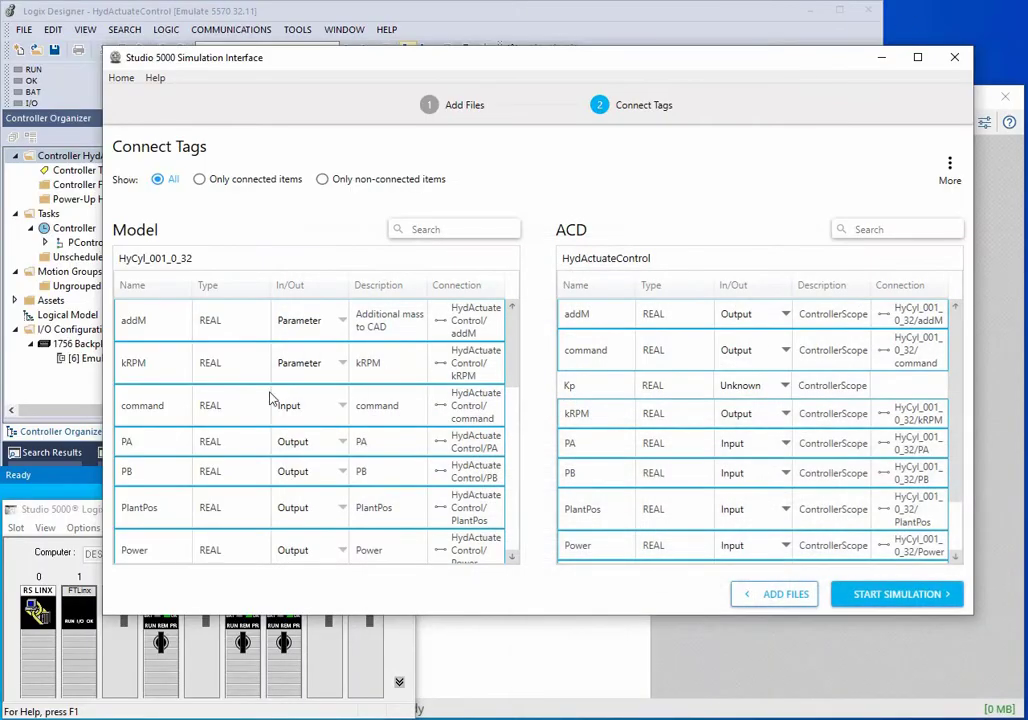
scroll(150, 430, "down", 3)
scroll(155, 480, "up", 3)
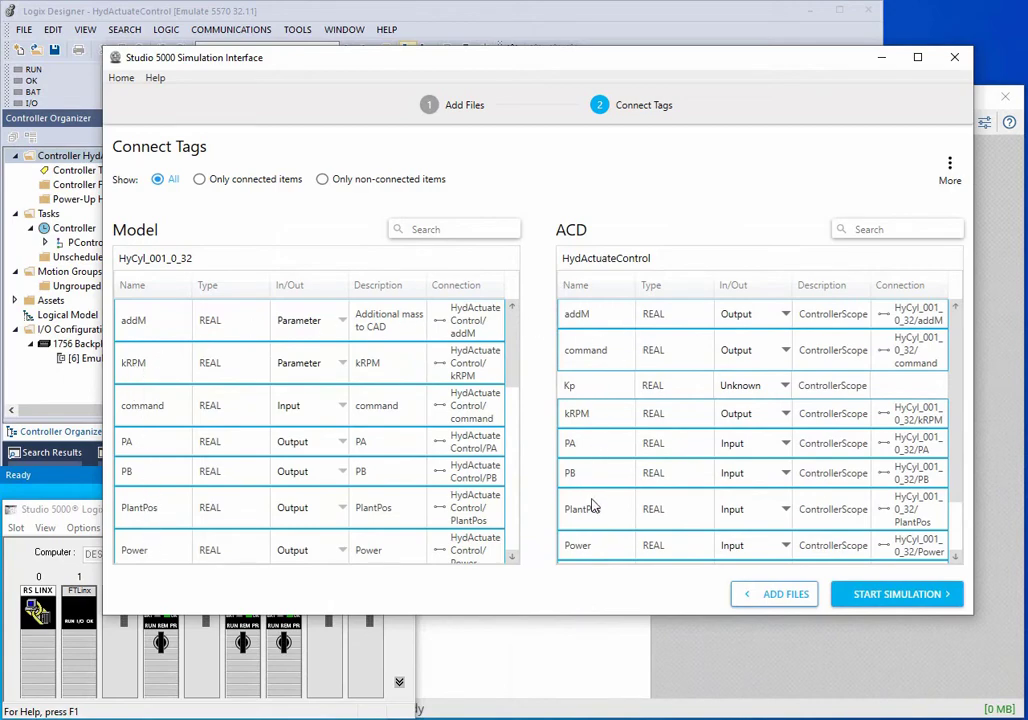
Set up the simulation run with Emulate OTS on and acceleration 10.
left_click(870, 604)
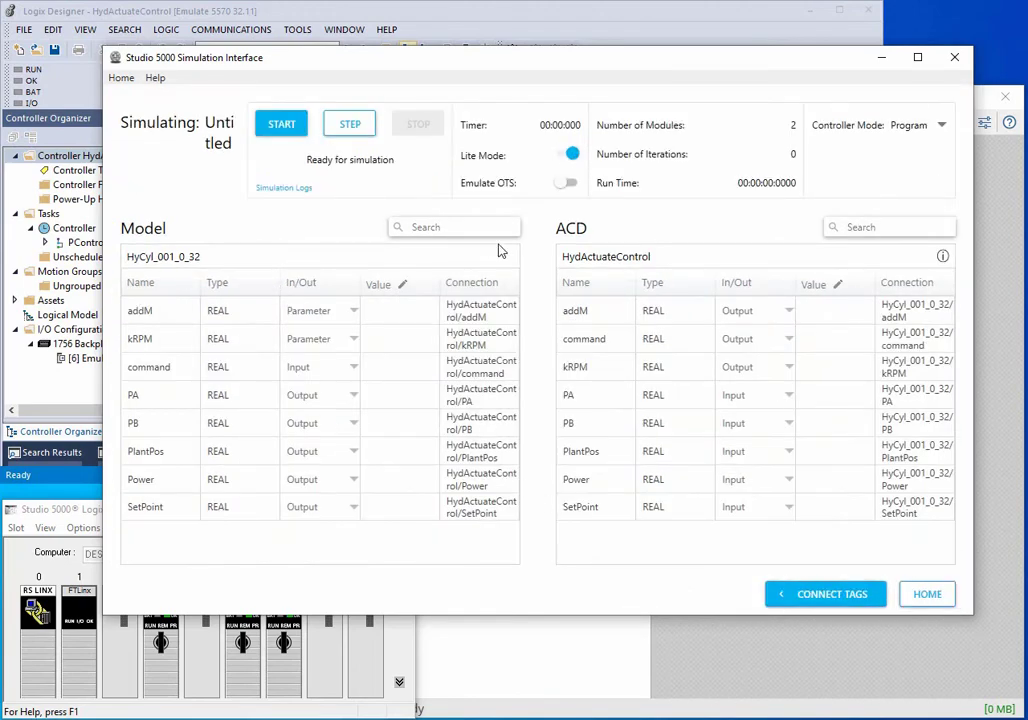
left_click(570, 184)
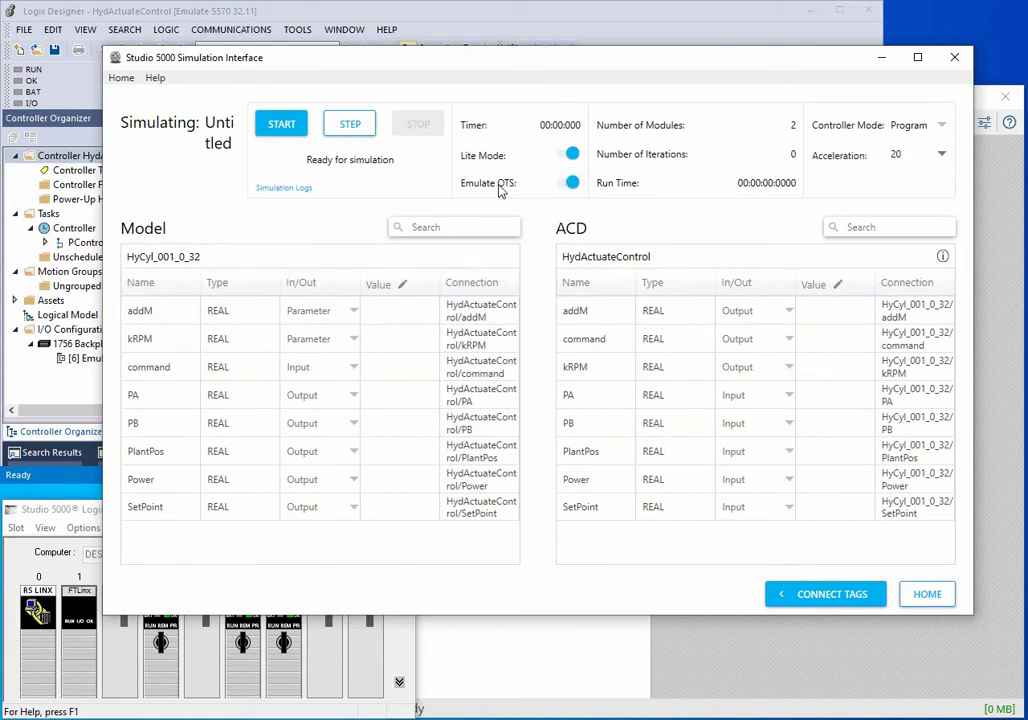
left_click(942, 157)
left_click(936, 176)
left_click(910, 177)
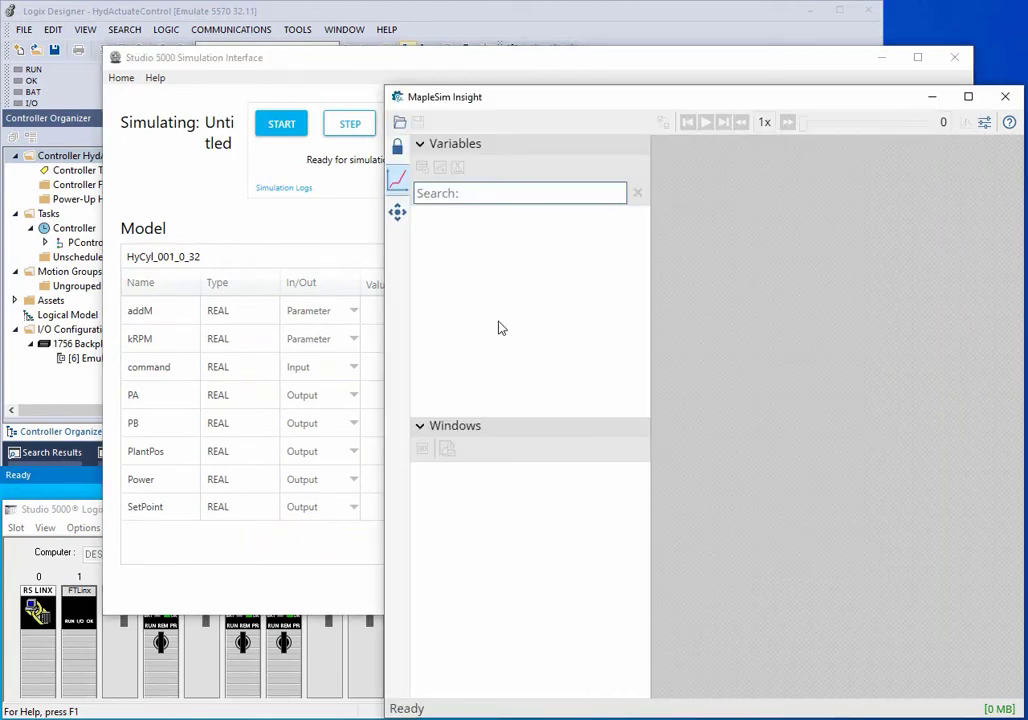
Load HyCyl_001_0_32_Scene.simData from HydraulicOTS and collapse the side panel to enlarge the 3D views and Position plot.
left_click(399, 122)
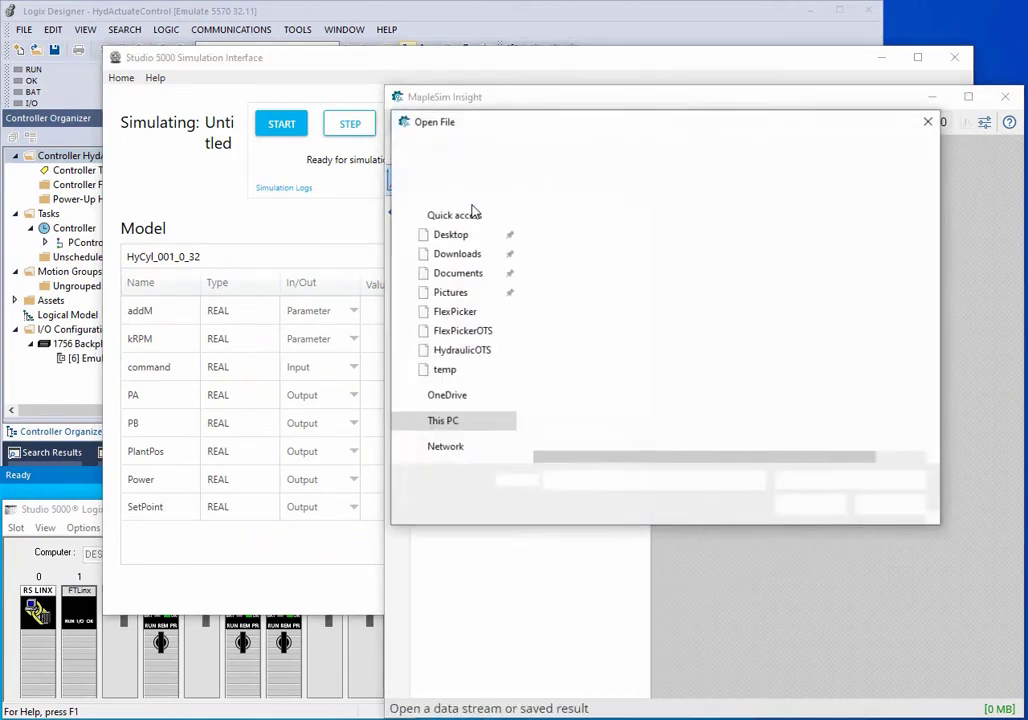
left_click(570, 260)
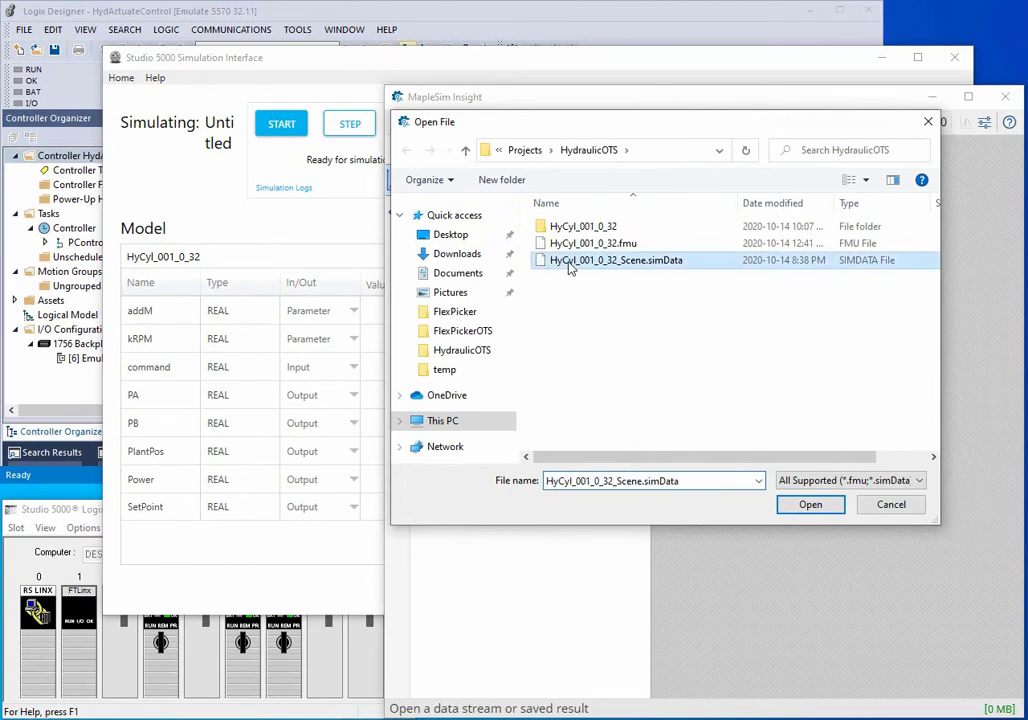
left_click(803, 513)
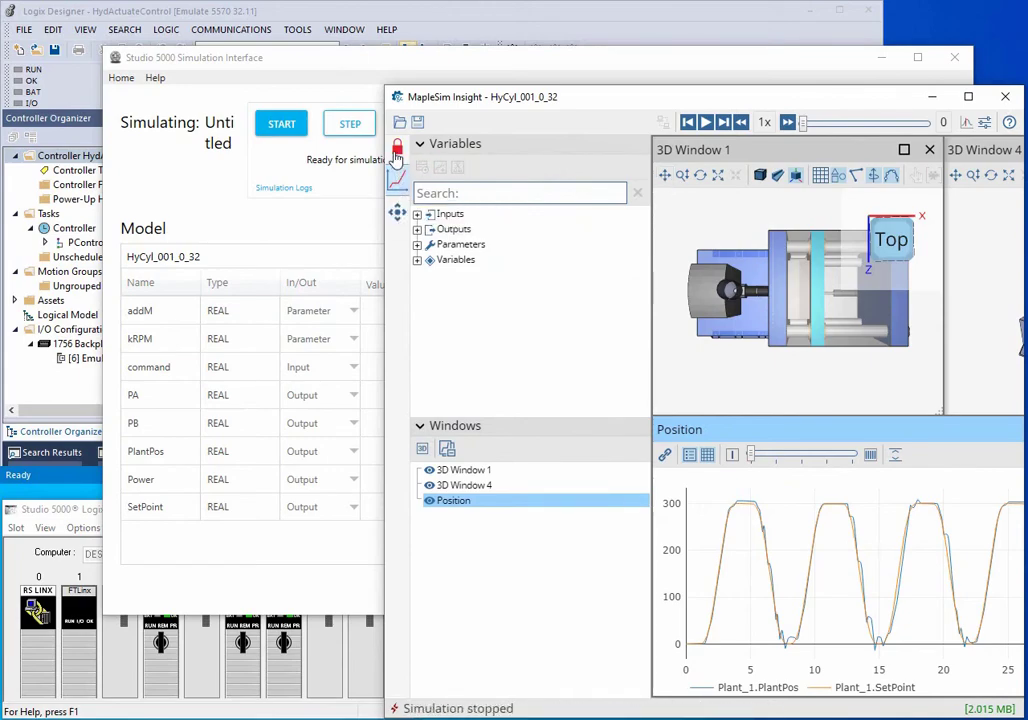
left_click(397, 153)
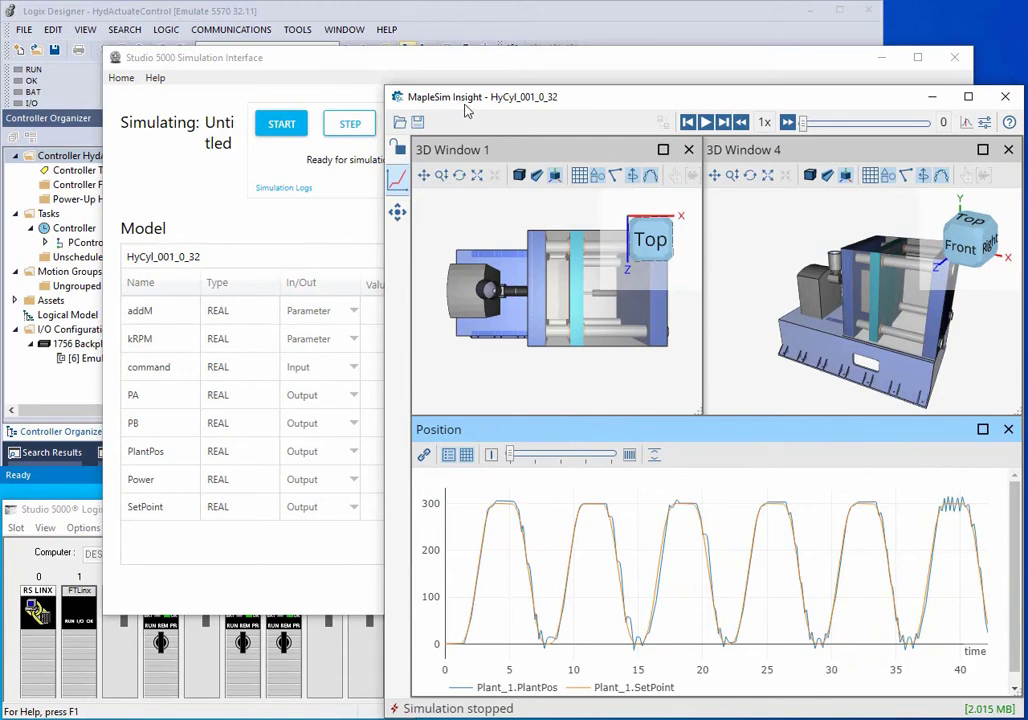
Start the co-simulation and watch PlantPos track SetPoint on the Position plot and 3D views.
left_click(244, 178)
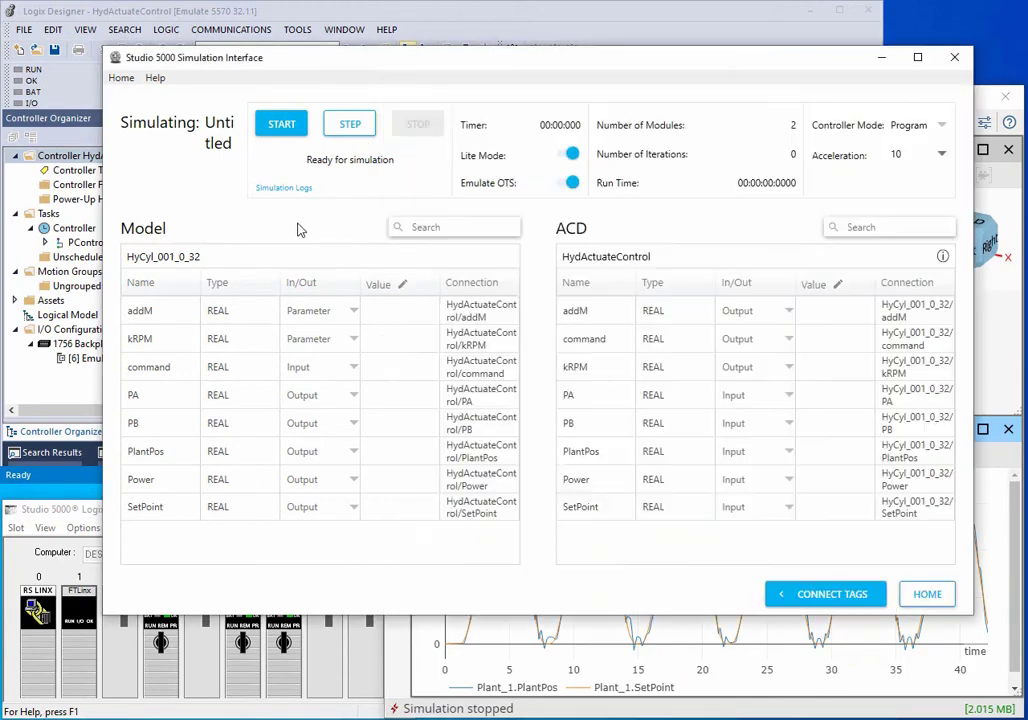
left_click(283, 125)
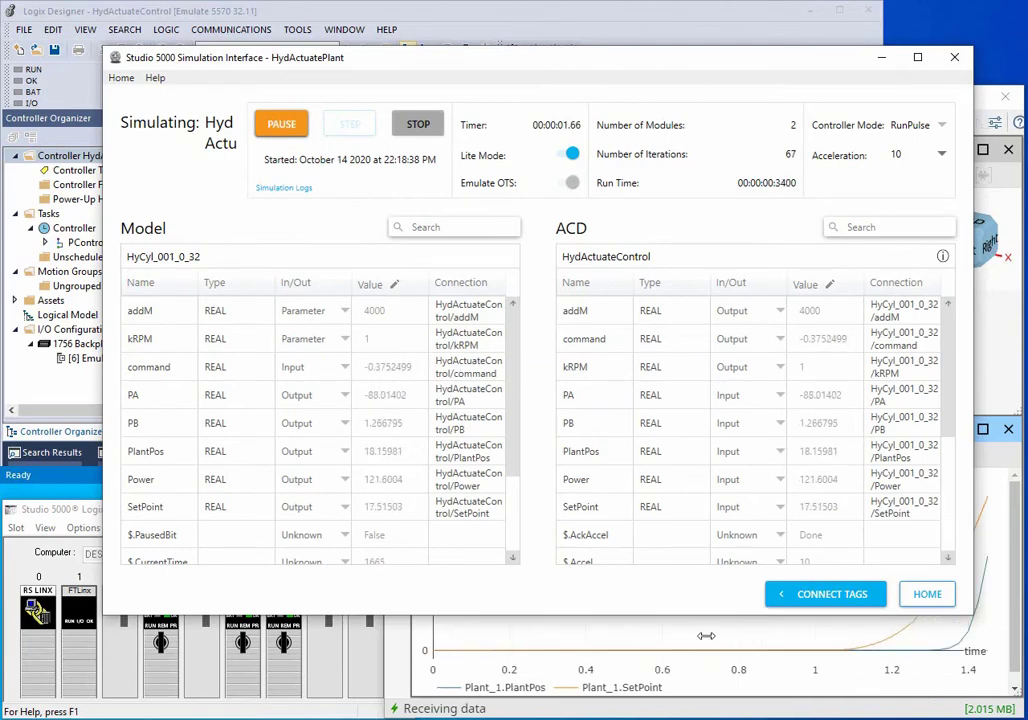
left_click(688, 697)
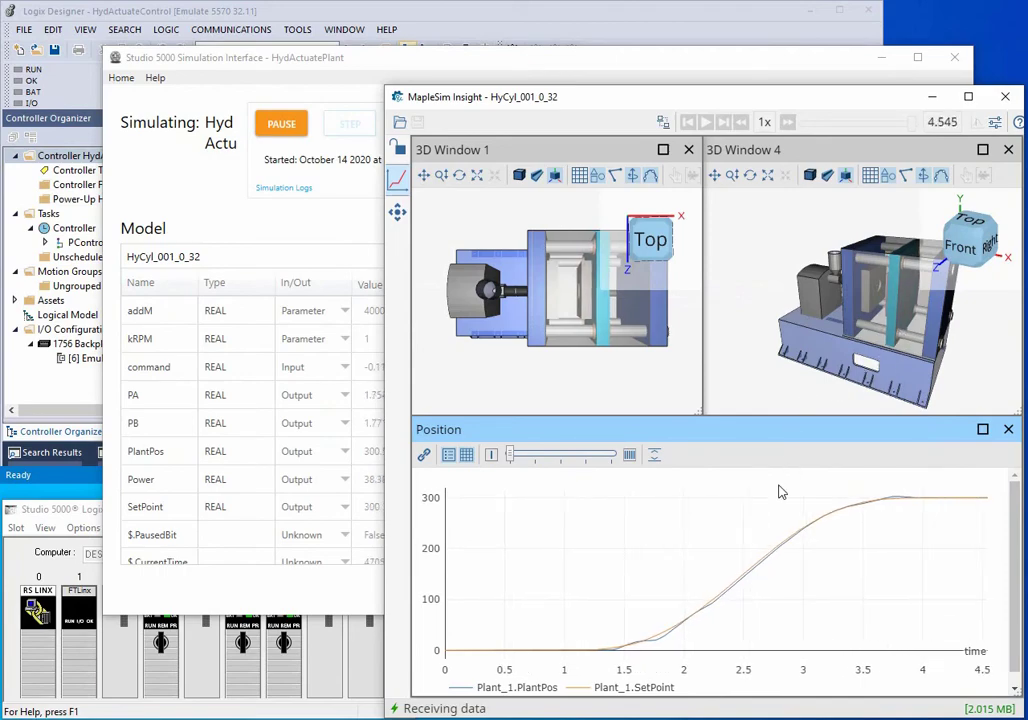
mouse_move(750, 495)
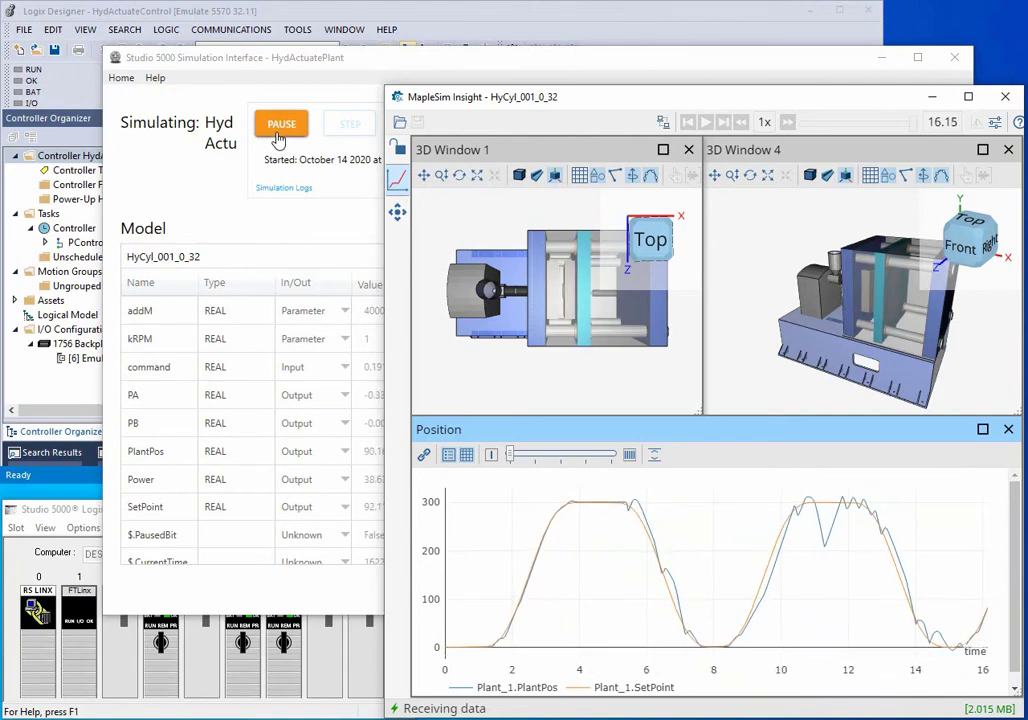
Pause the co-simulation and take the emulated controller online, uploading the HydActuateControl project.
left_click(279, 140)
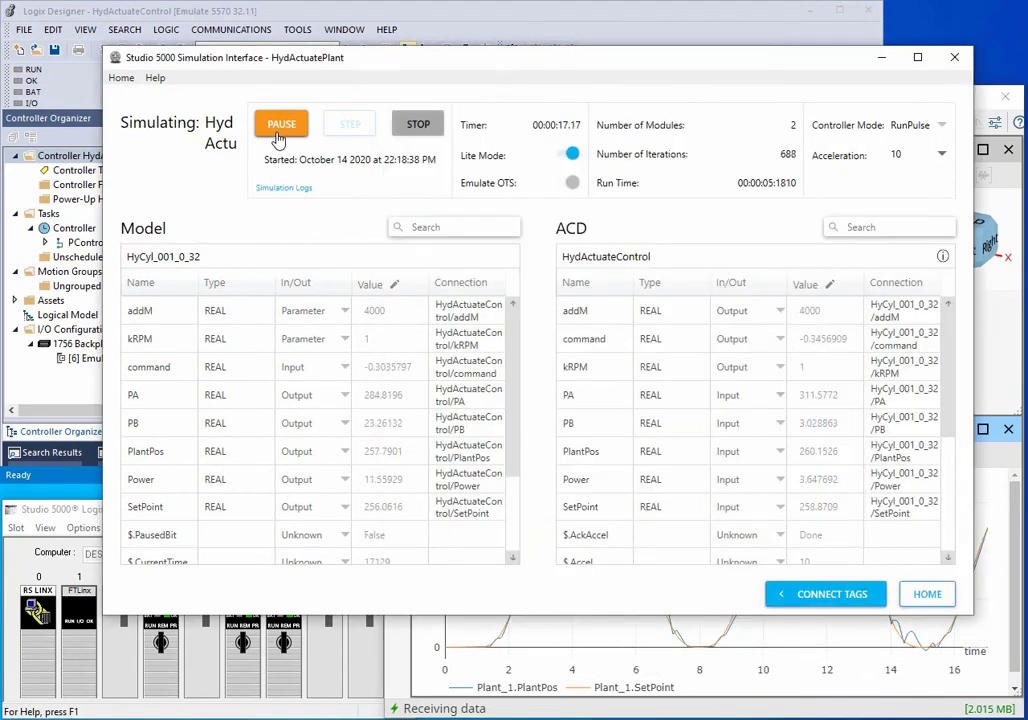
left_click(280, 137)
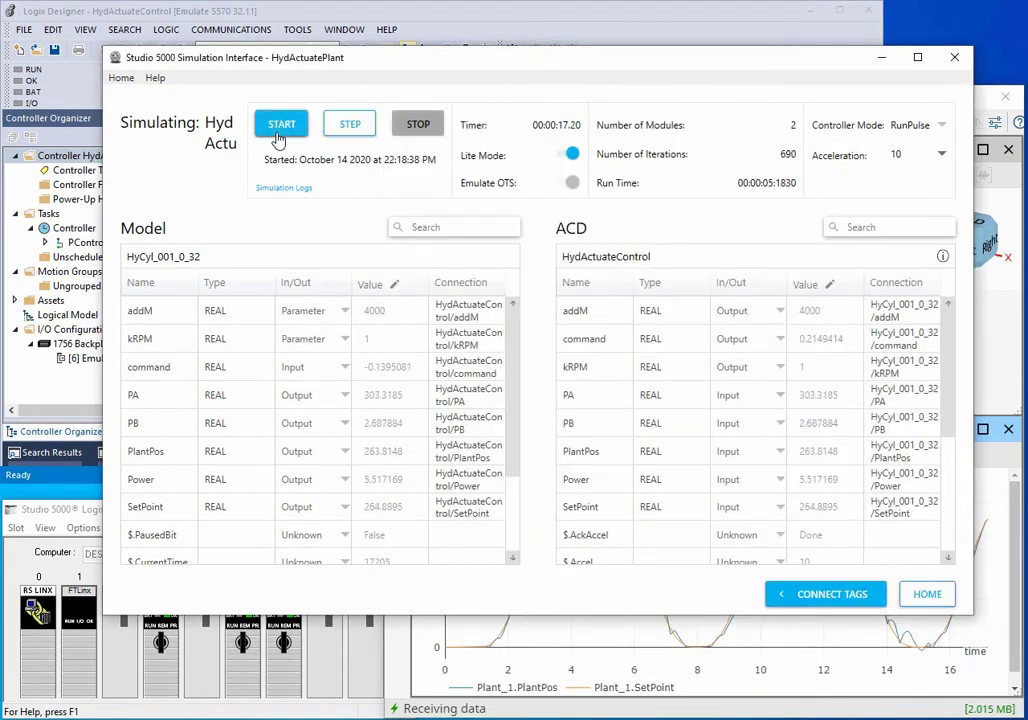
left_click(176, 16)
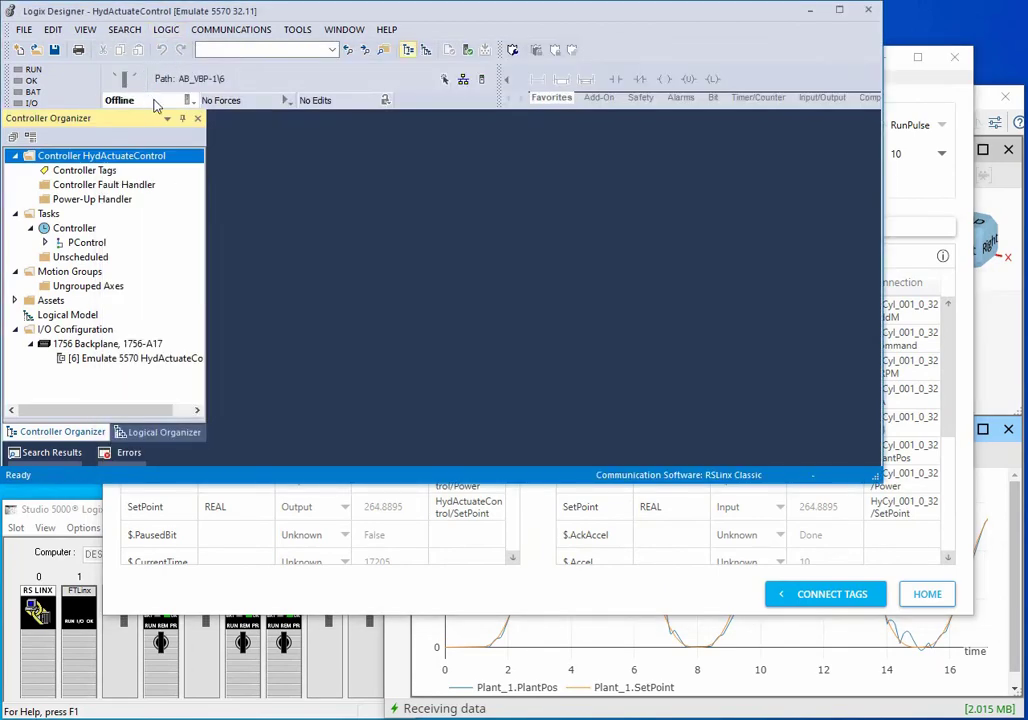
left_click(190, 100)
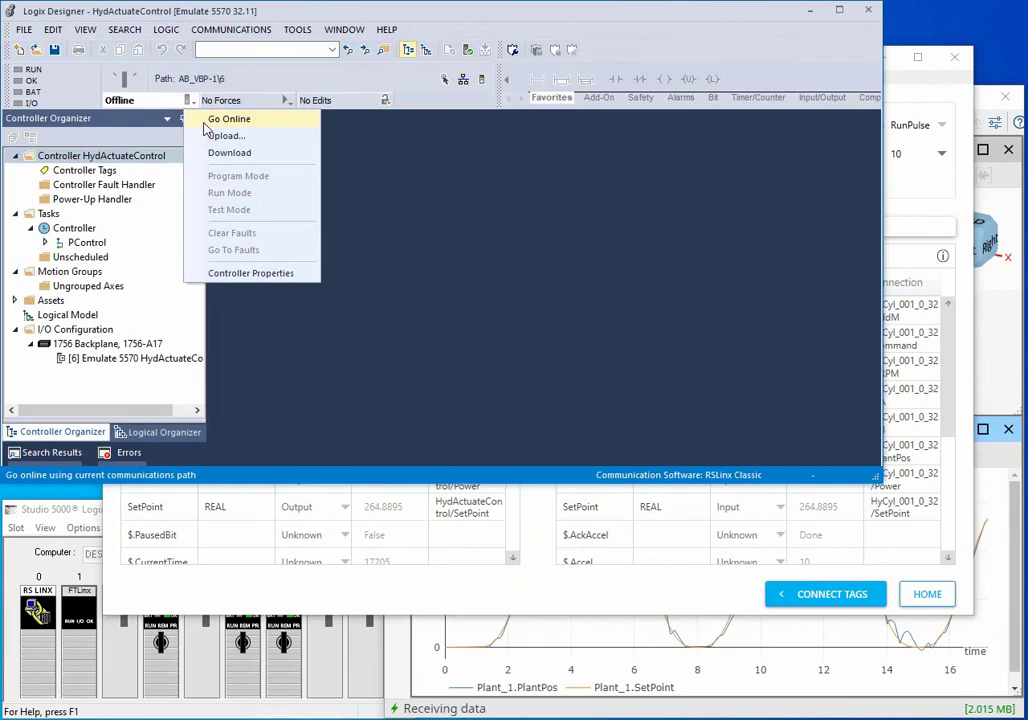
left_click(204, 122)
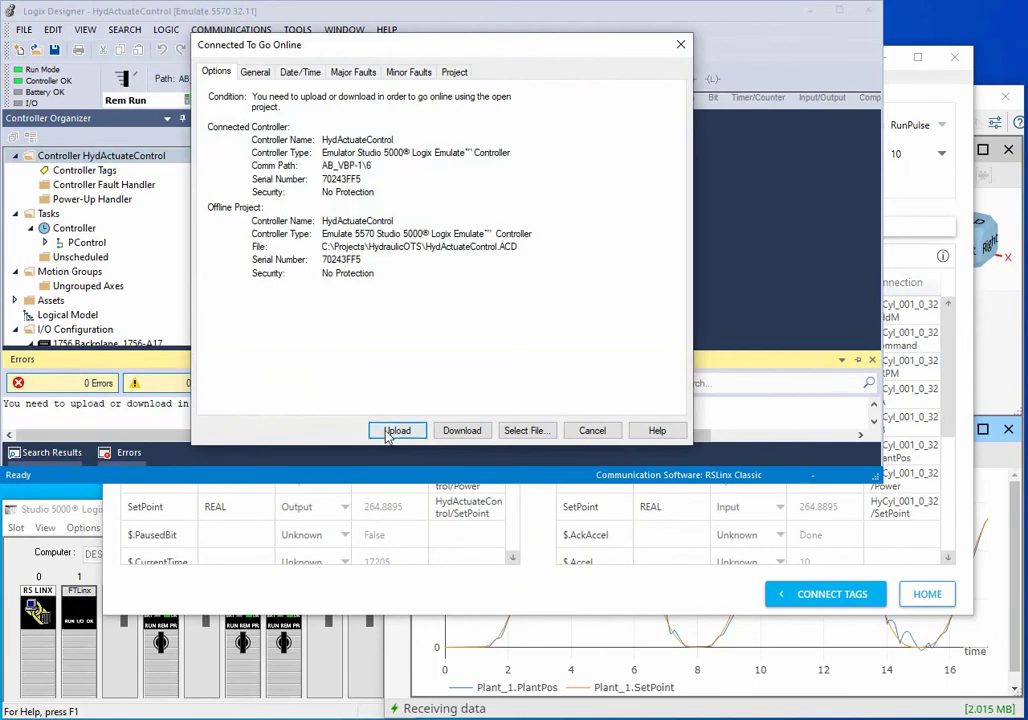
left_click(395, 431)
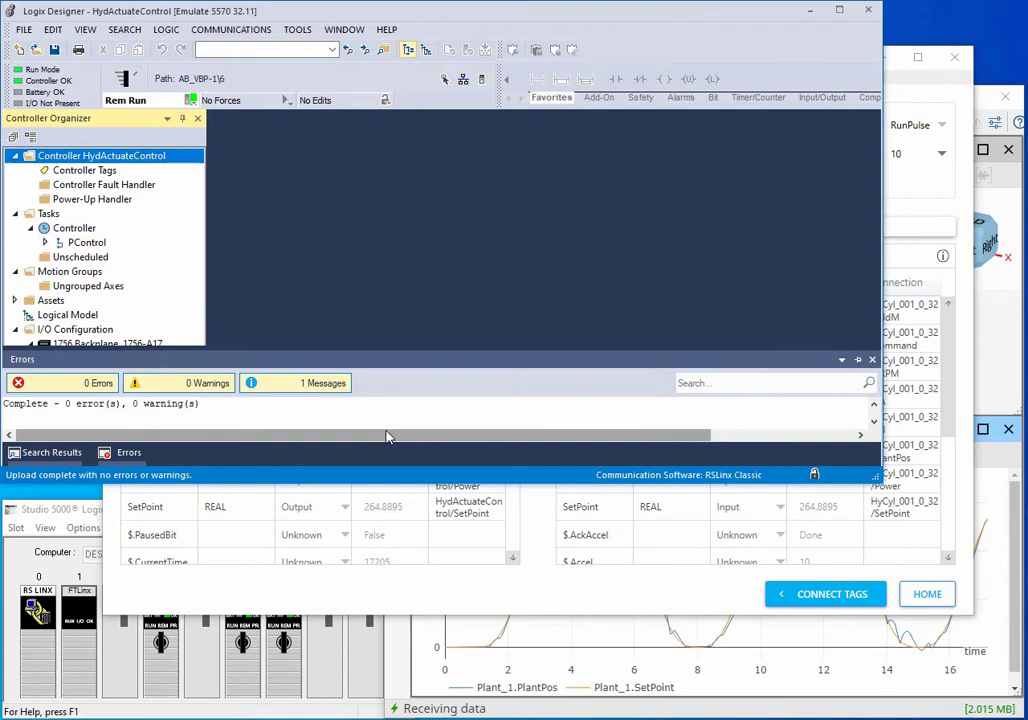
Open Controller Tags in Monitor Tags view to see live values such as PlantPos and SetPoint.
left_click(66, 172)
double_click(66, 172)
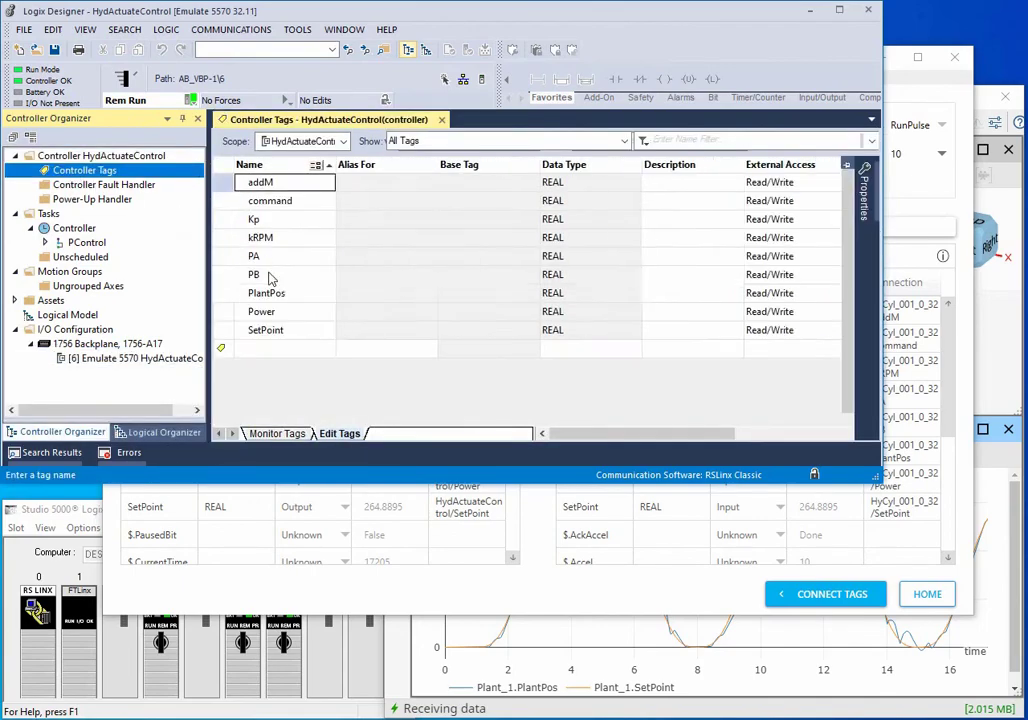
left_click(276, 434)
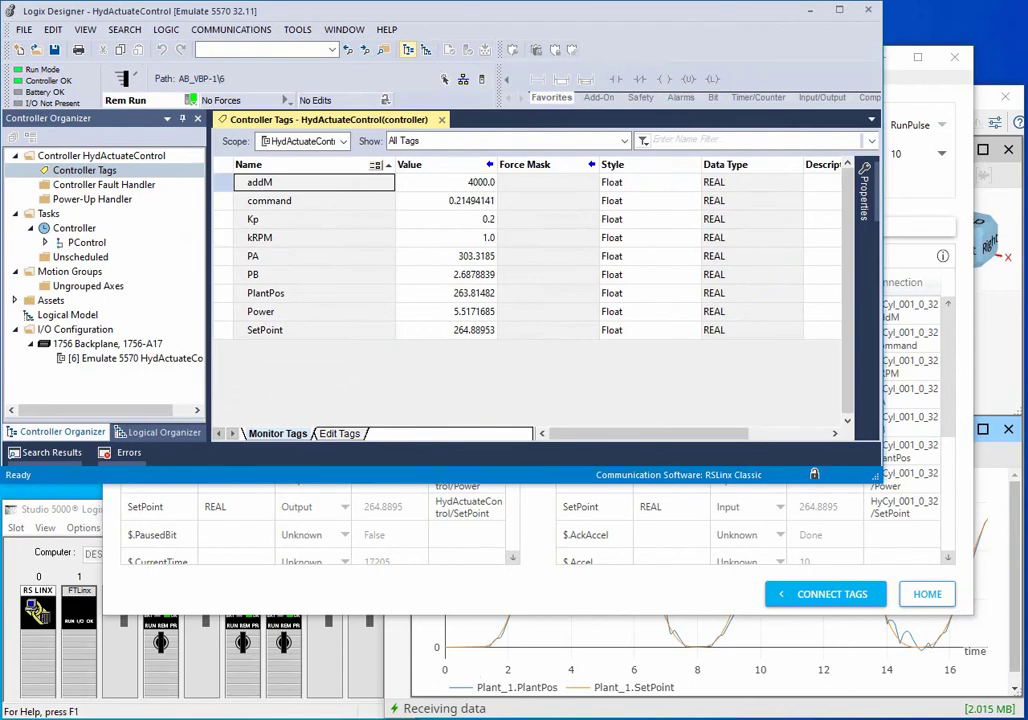
Resume the co-simulation from the Simulation Interface and return to the live controller tags.
key("alt+Tab")
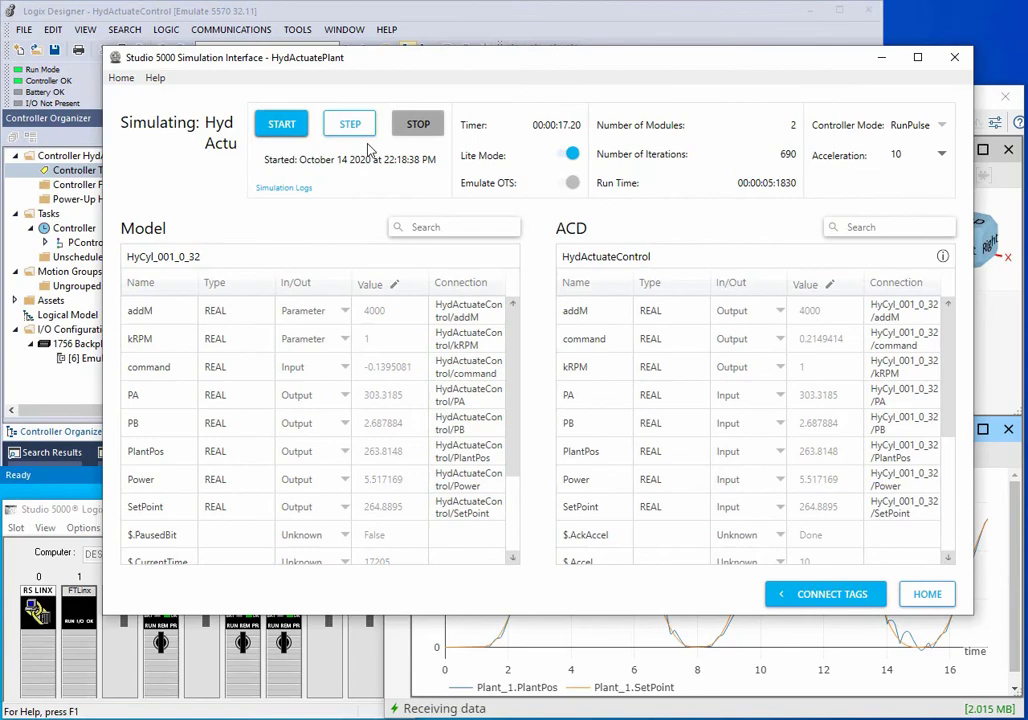
left_click(284, 128)
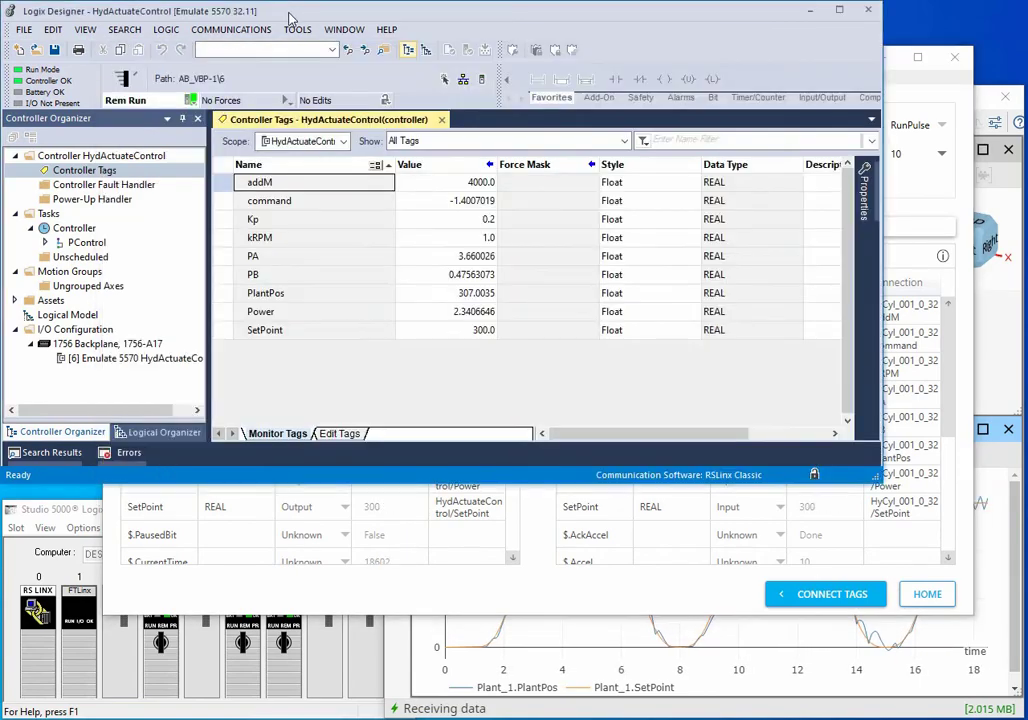
left_click(285, 14)
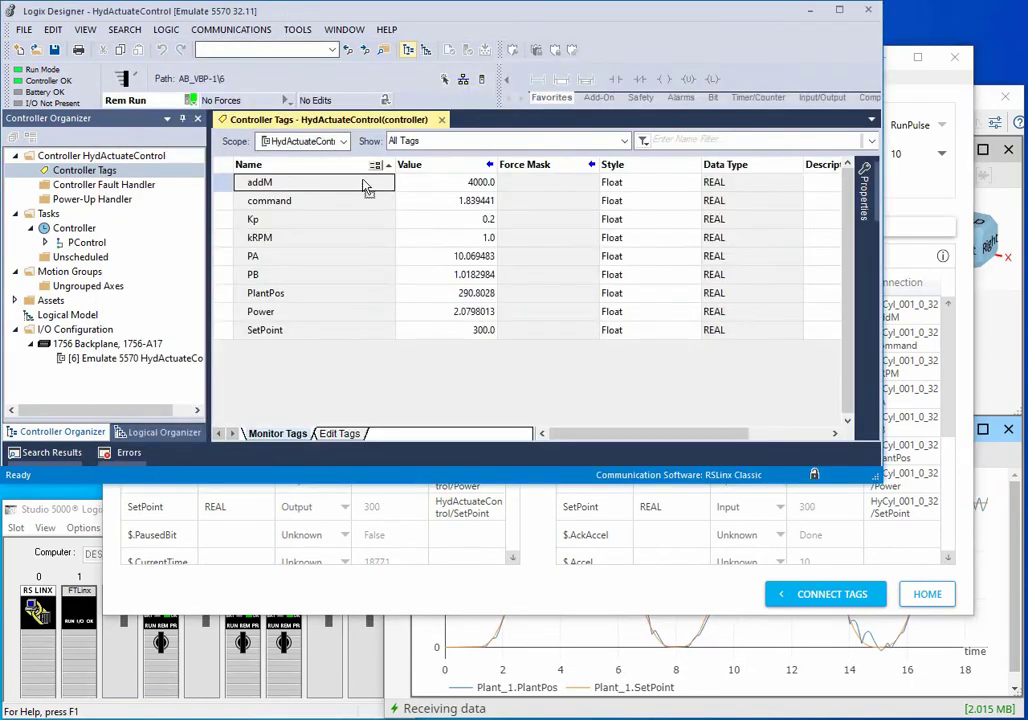
Change the Kp controller tag value from 0.2 to 0.05.
left_click(484, 221)
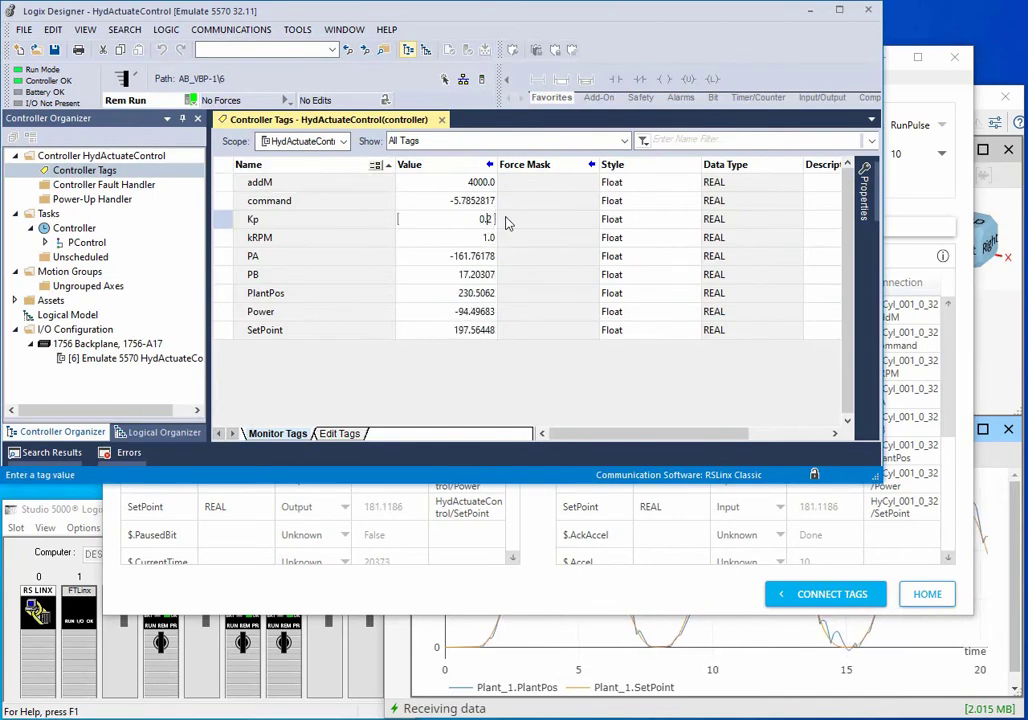
key("BackSpace")
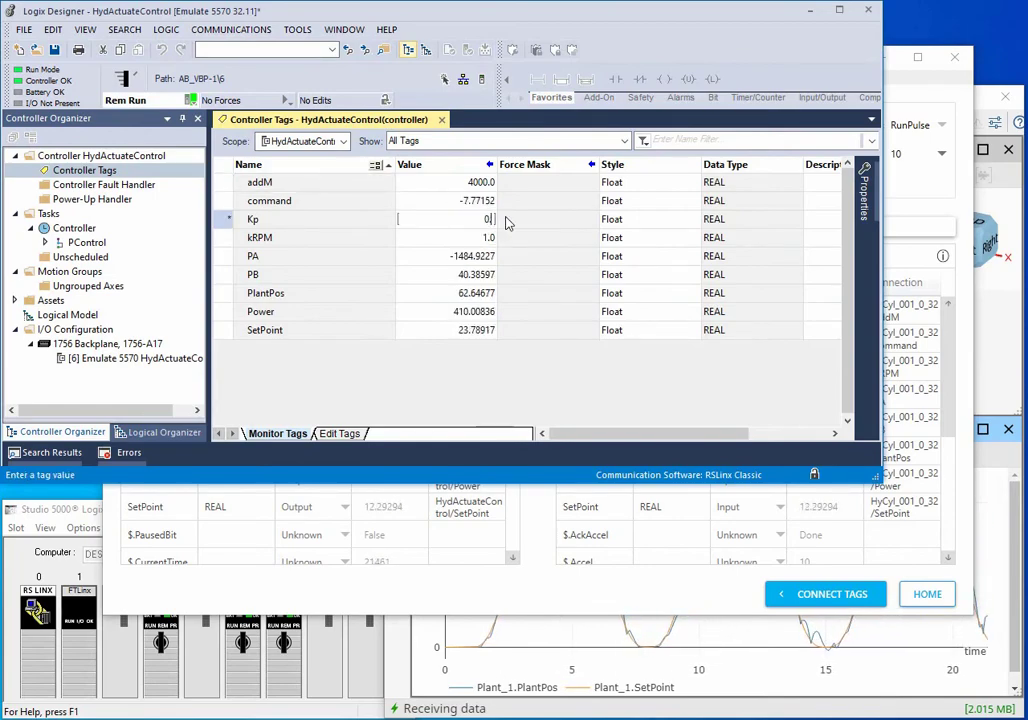
type("5")
key("BackSpace")
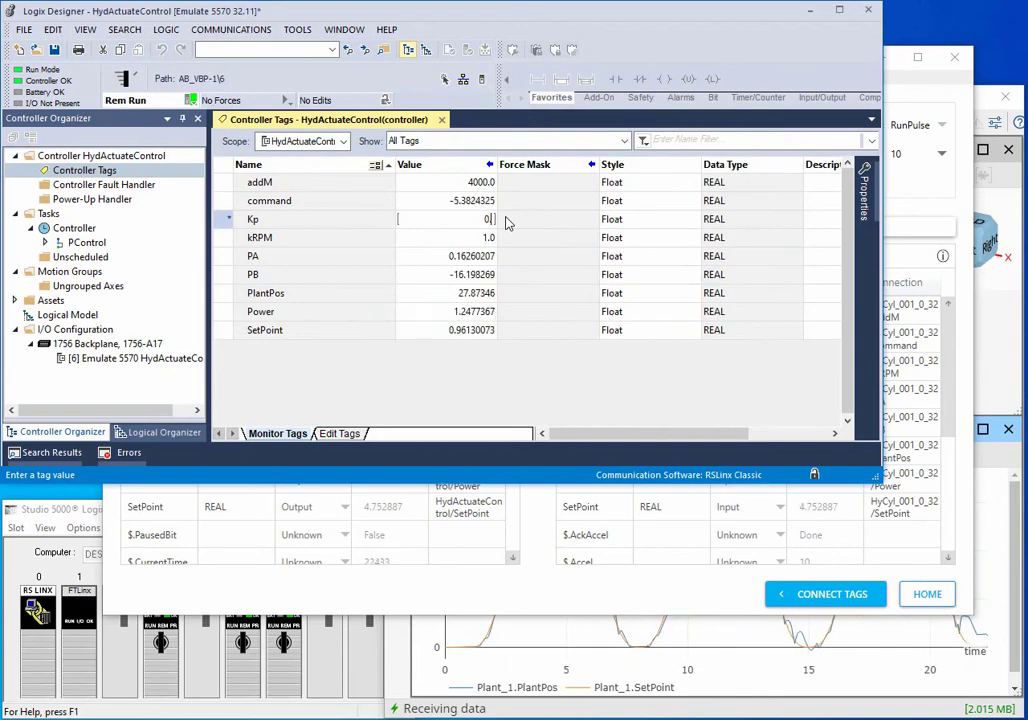
type("05")
key("Return")
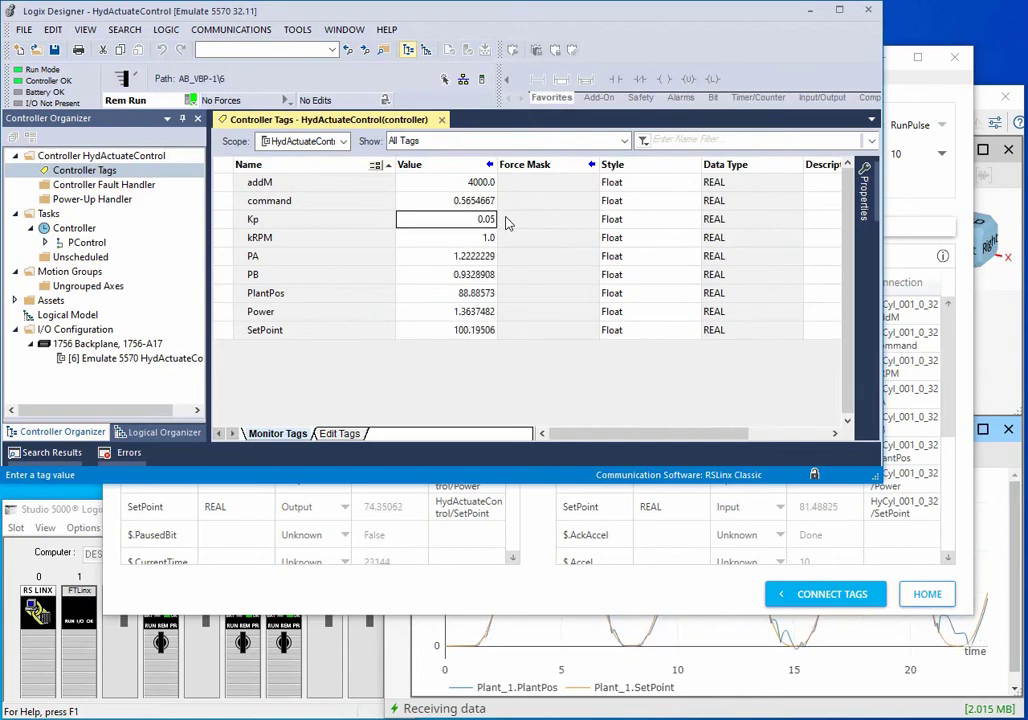
Watch the Position plot response with Kp 0.05, then bring forward and reposition the Simulation Interface window.
left_click(993, 469)
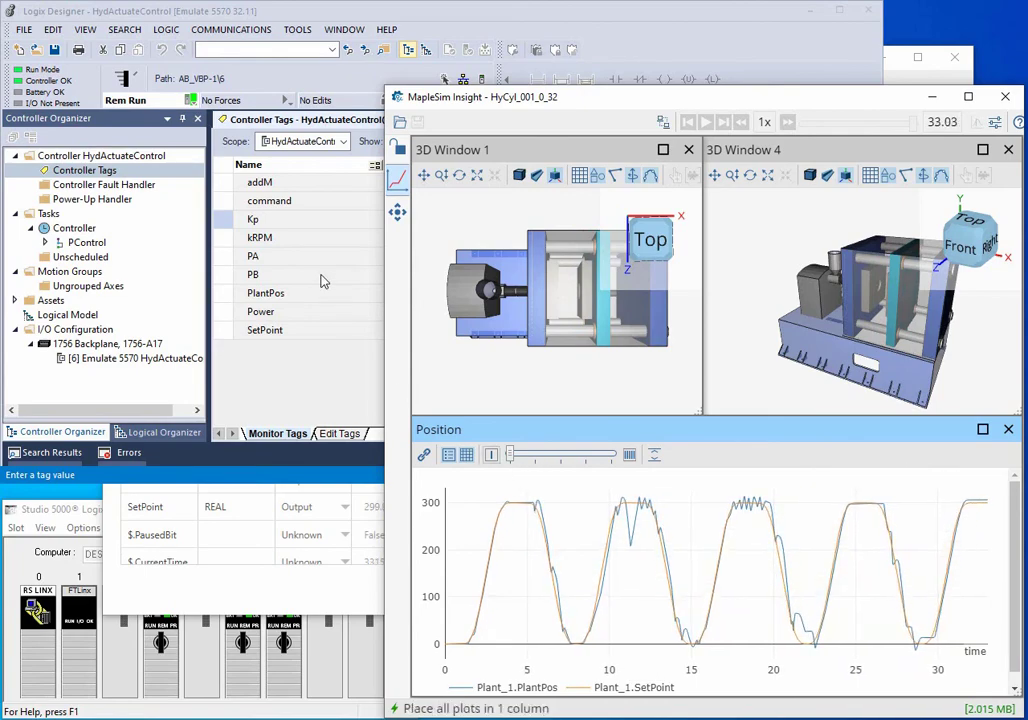
left_click(305, 598)
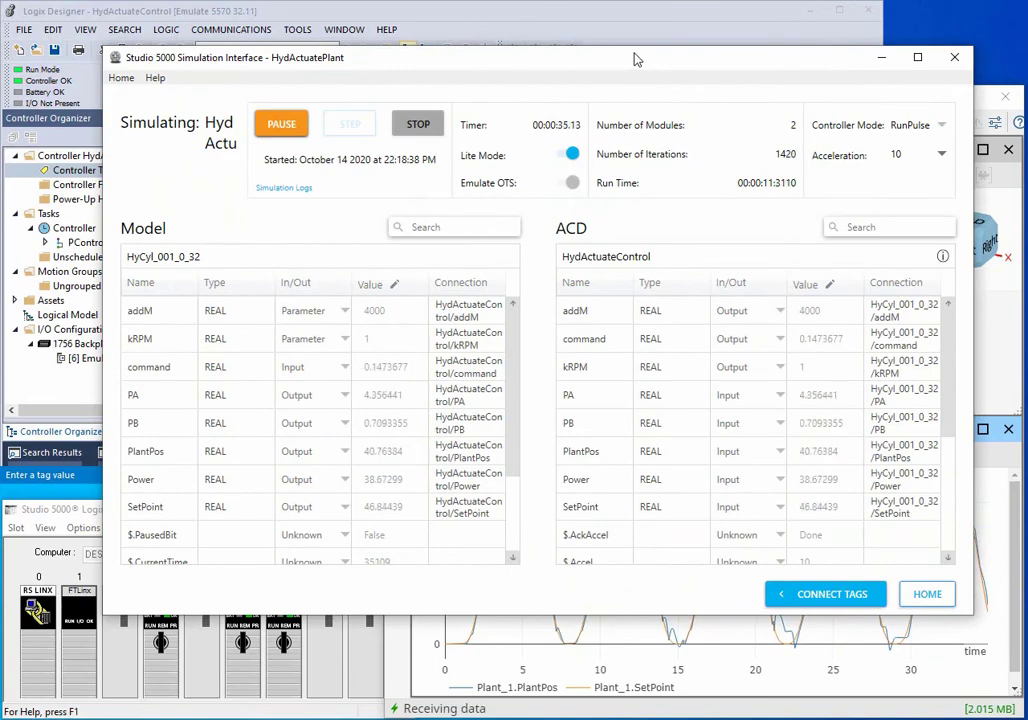
left_click_drag(635, 61, 656, 97)
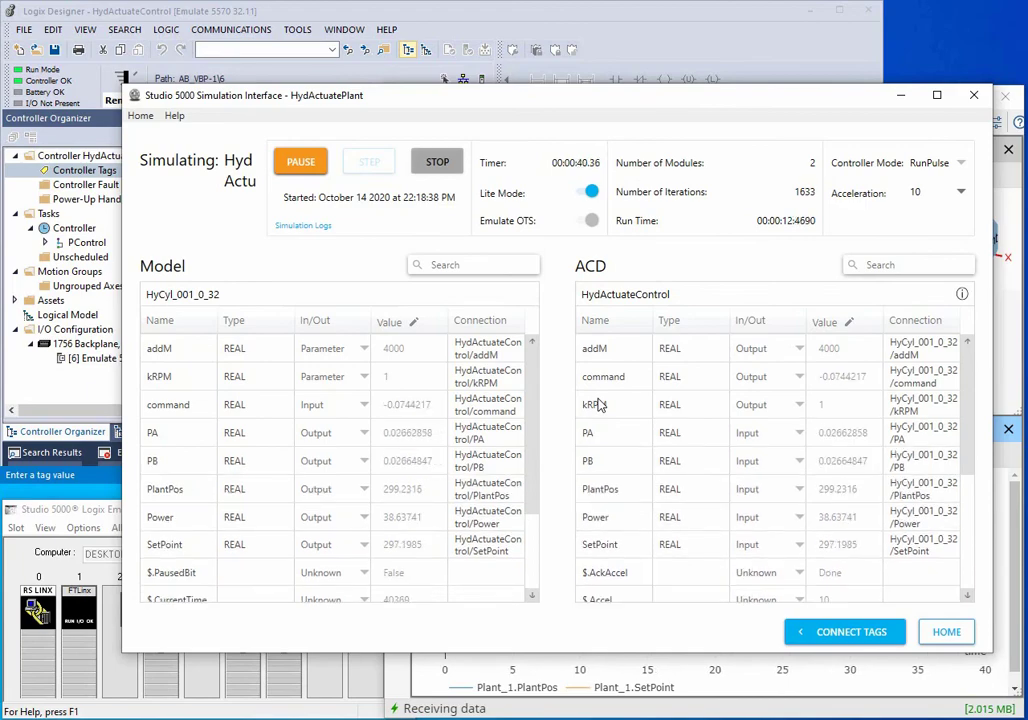
key("alt")
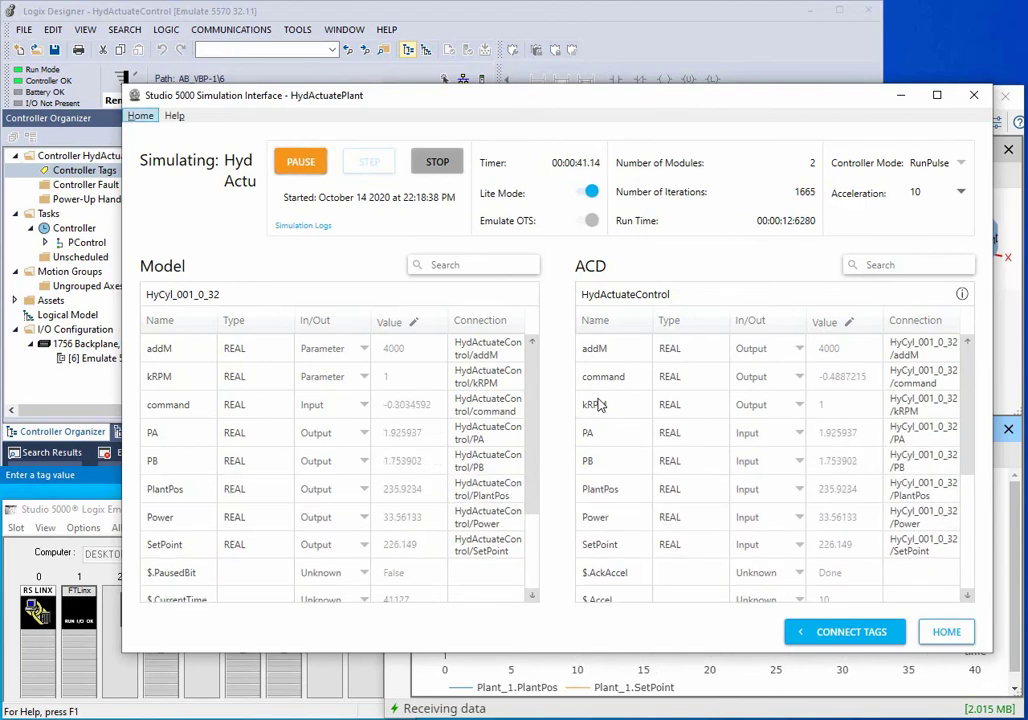